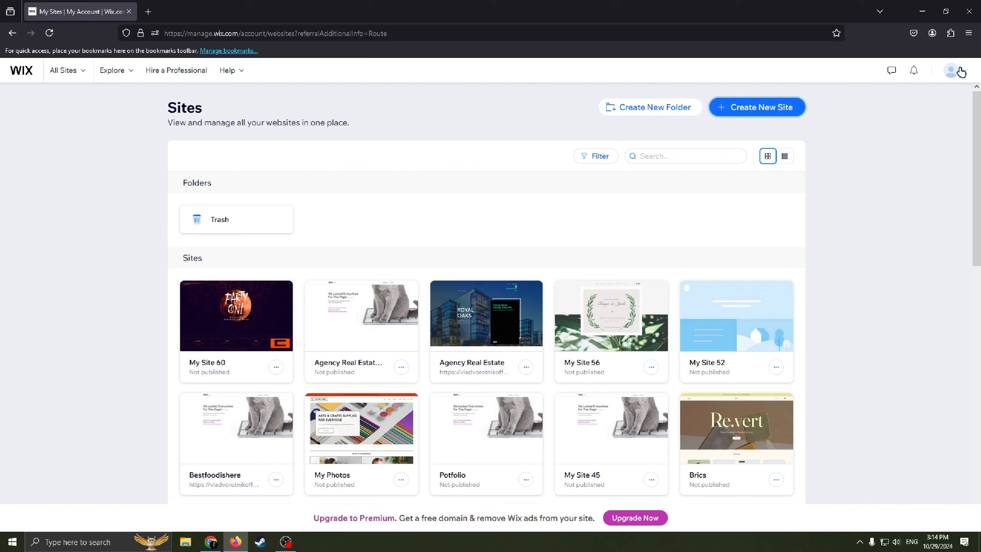
click(962, 73)
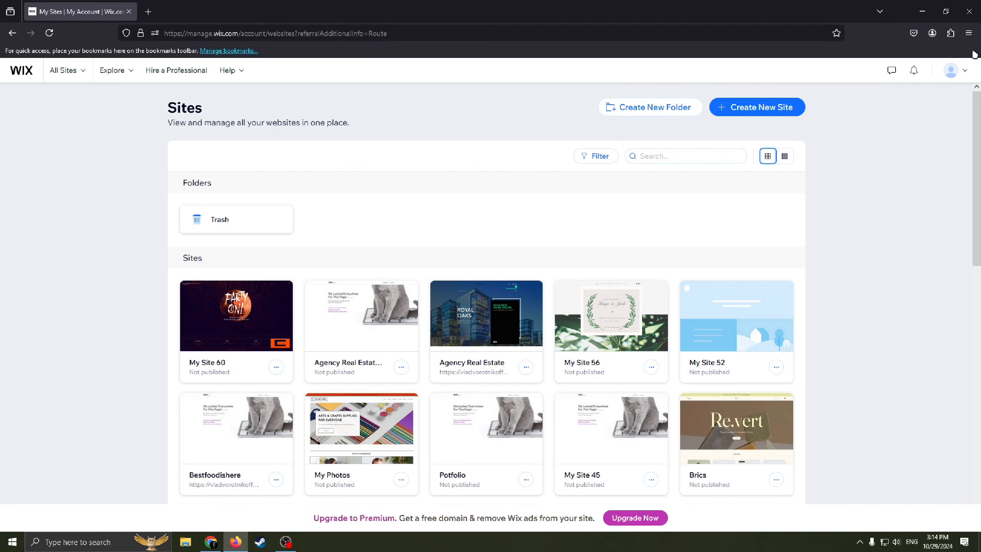
drag(939, 155, 931, 288)
scroll(950, 251, down, 5)
scroll(974, 186, up, 6)
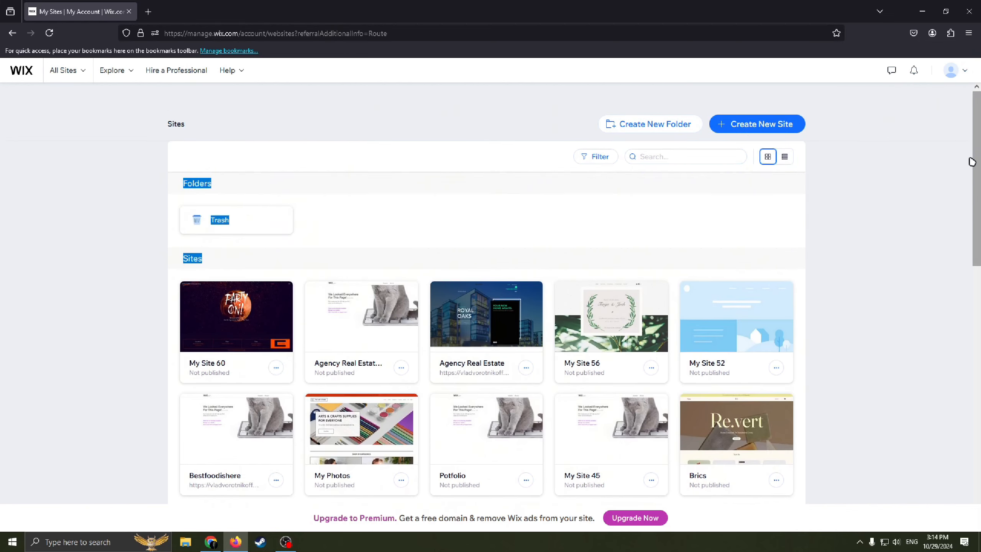
click(930, 211)
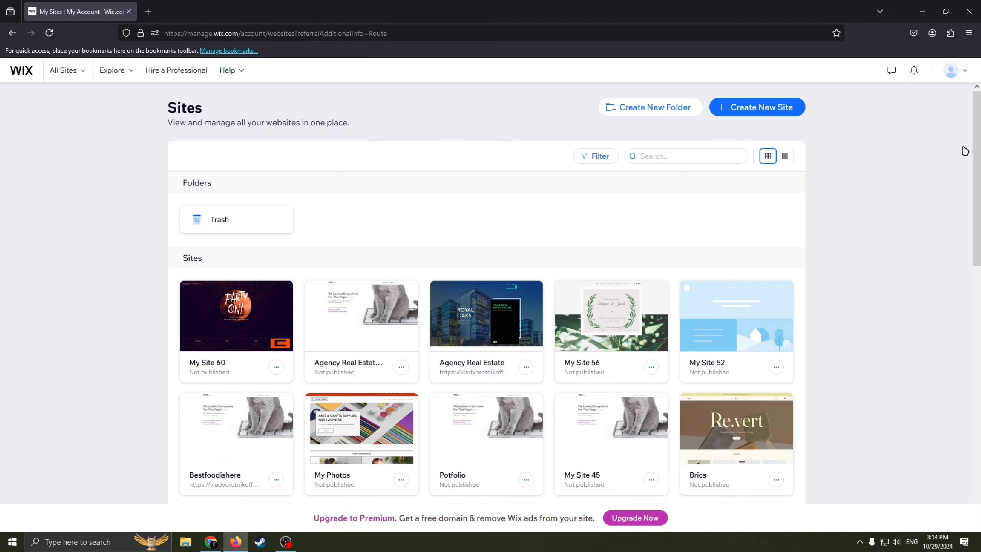
scroll(925, 131, down, 2)
scroll(928, 122, up, 2)
scroll(965, 142, down, 1)
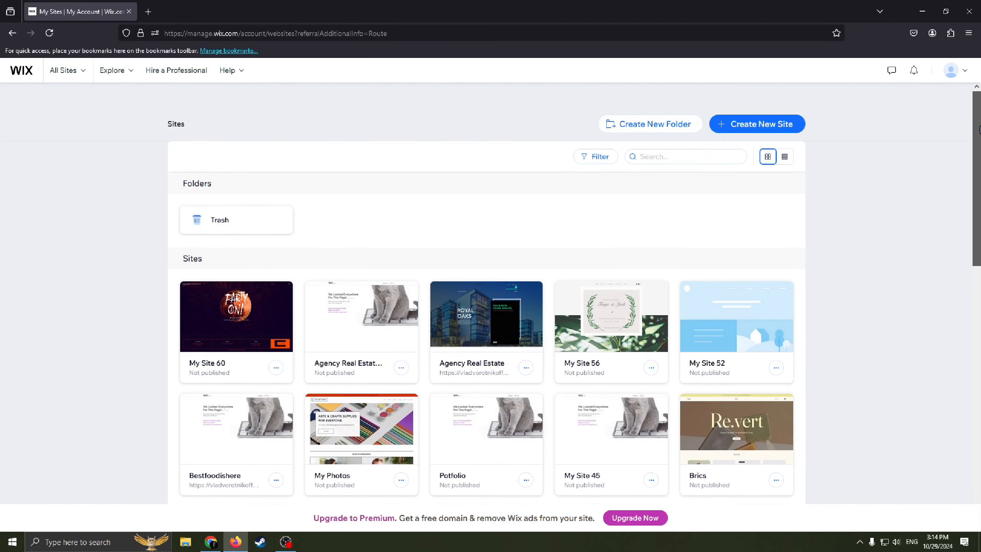
scroll(973, 101, up, 1)
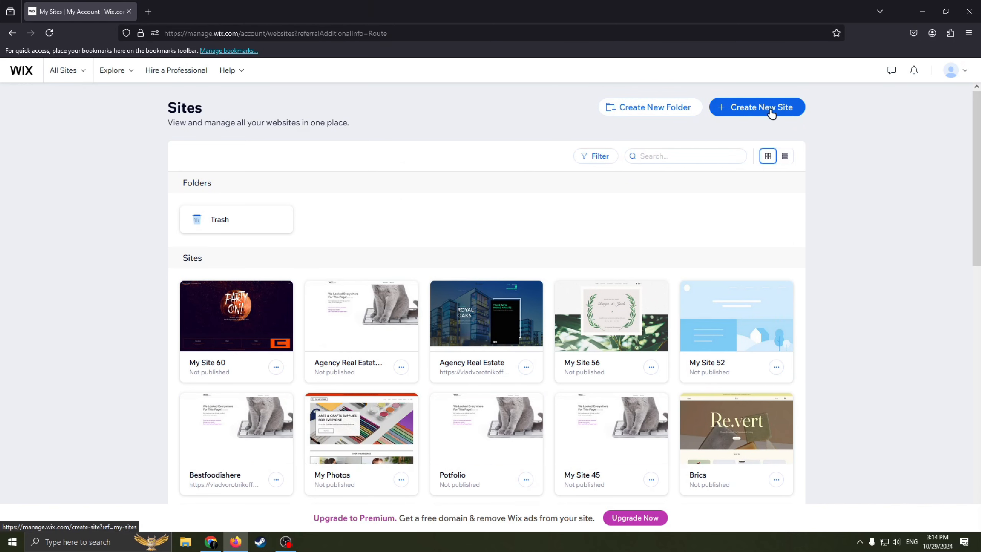
Start creating a new site and choose to set it up without the AI chat.
click(772, 112)
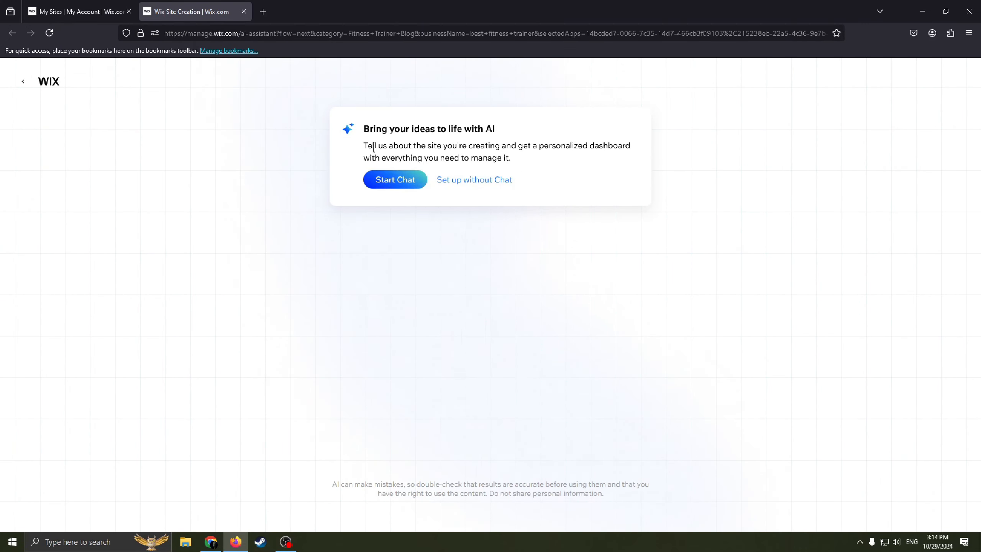
click(478, 180)
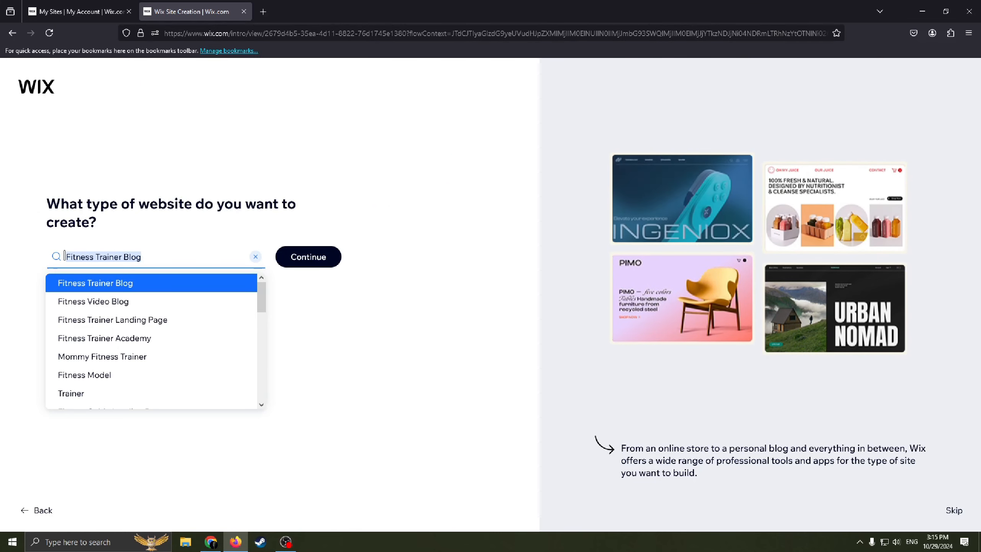
Replace the prefilled website type with a search for Fitness and choose Fitness Center from the suggestions.
drag(65, 256, 70, 257)
drag(160, 258, 60, 261)
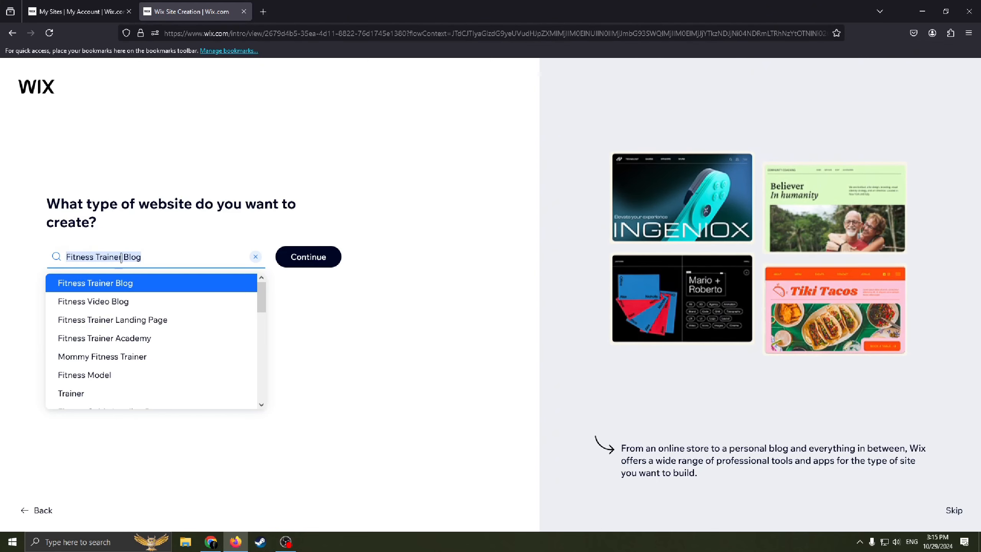
key(BackSpace)
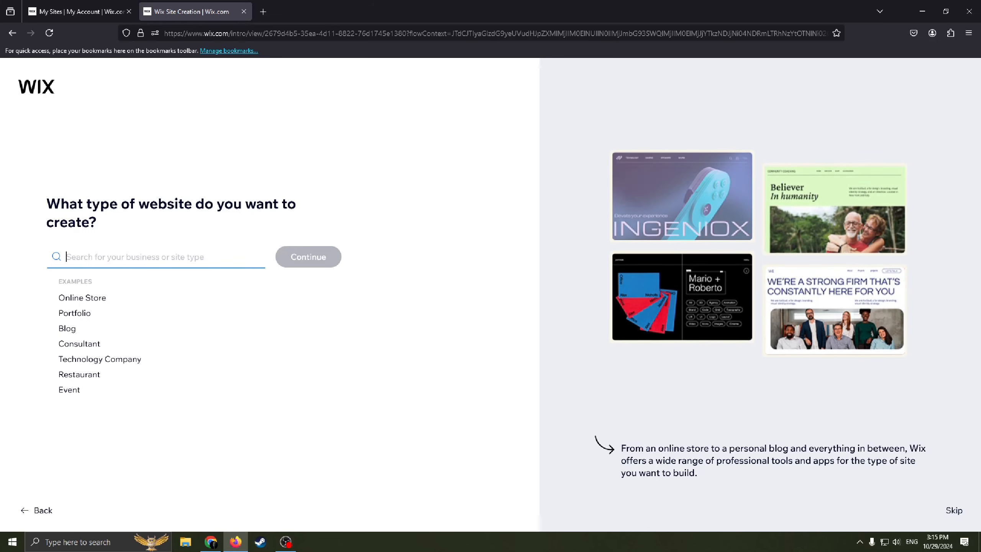
text(F)
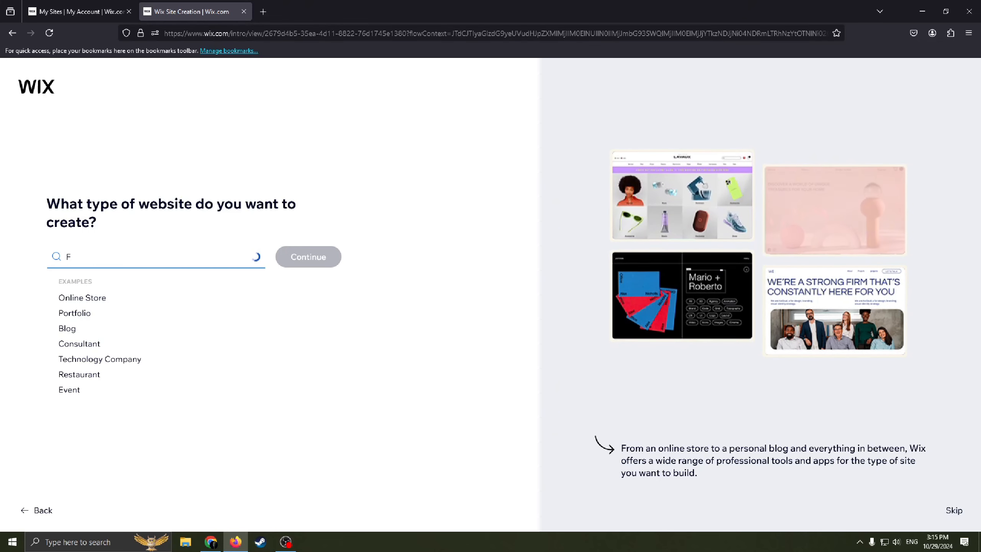
text(itness)
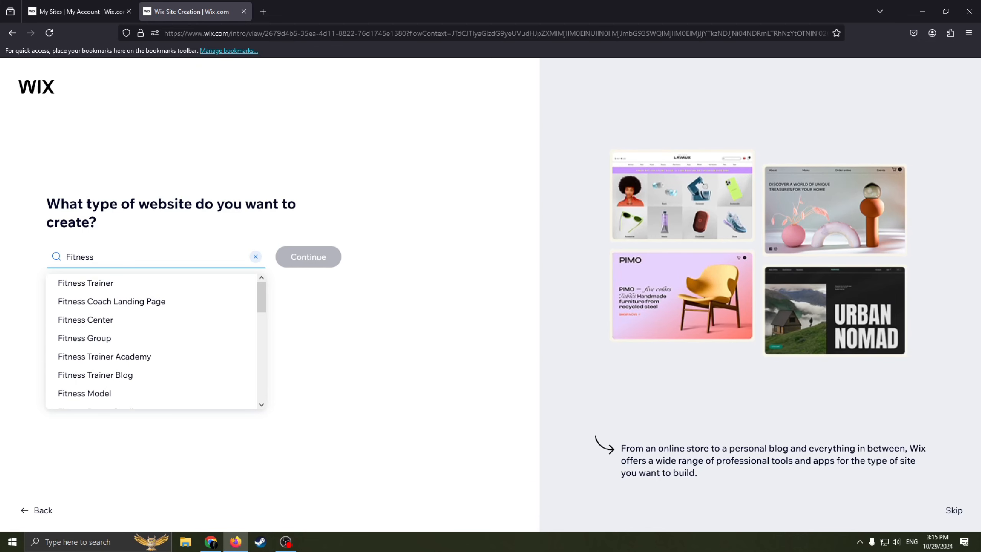
click(104, 321)
click(149, 260)
click(149, 262)
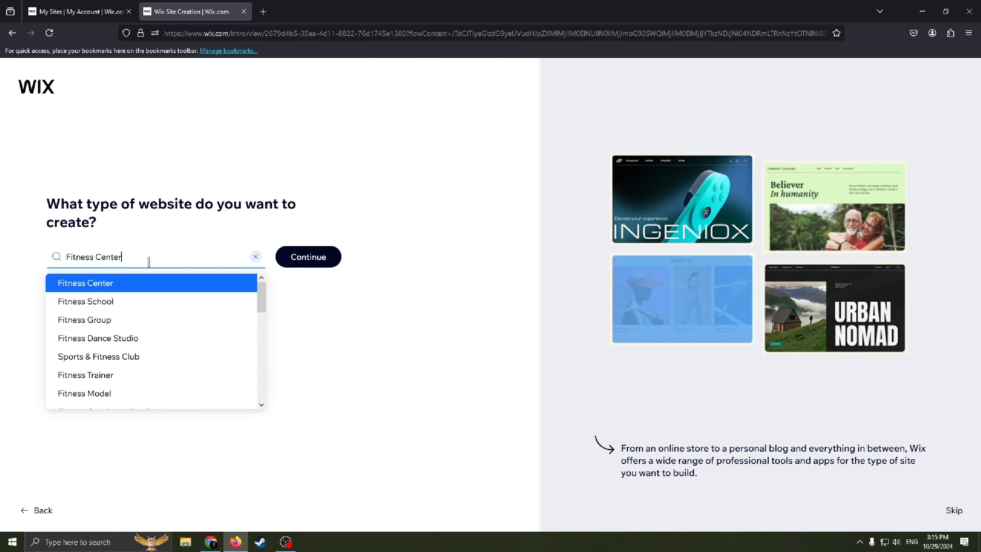
Shorten the website type search to Fitness, browse the suggestions, then select Fitness Center and continue.
drag(261, 302, 269, 297)
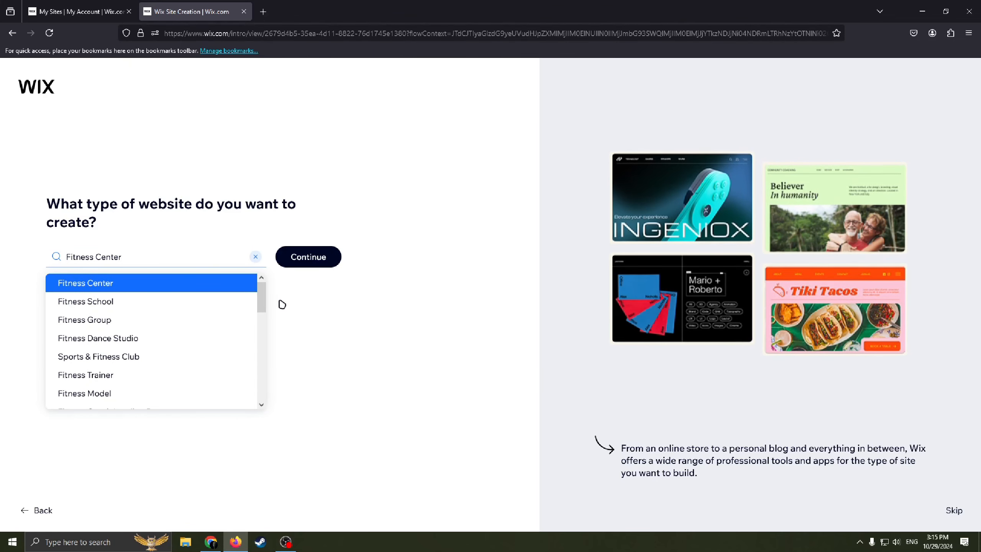
scroll(260, 326, down, 2)
scroll(259, 327, up, 3)
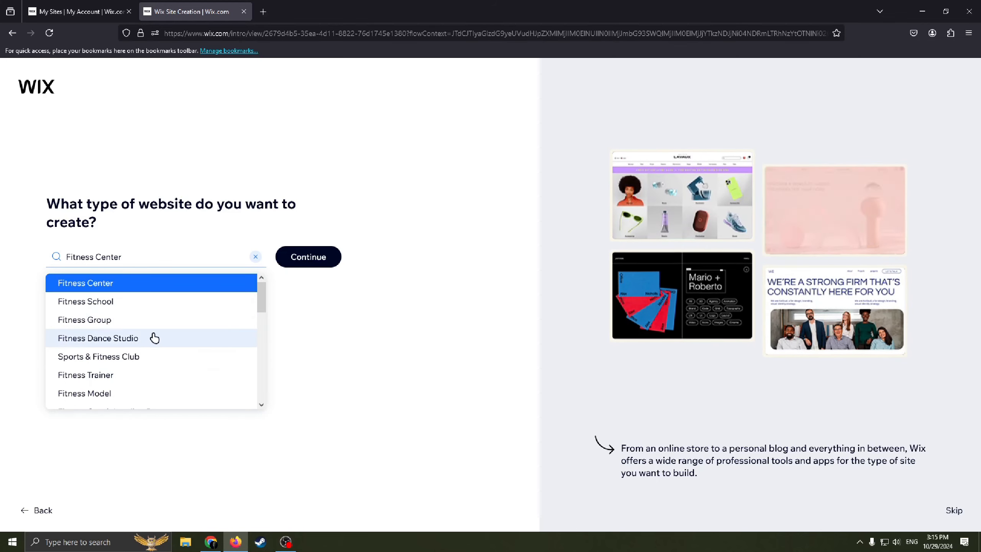
mouse_move(261, 305)
mouse_down()
mouse_move(258, 385)
mouse_move(261, 288)
mouse_up()
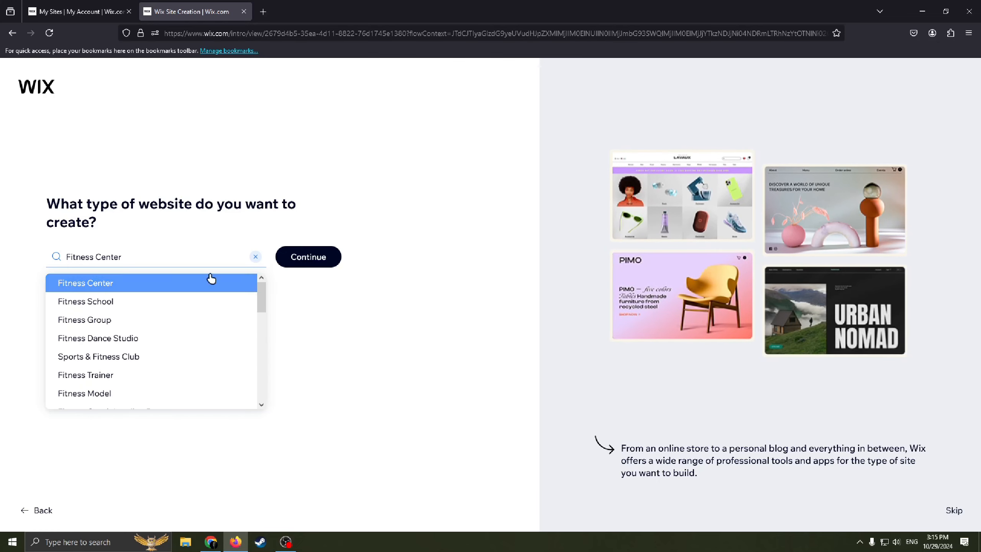
click(130, 258)
click(139, 259)
drag(139, 259, 99, 258)
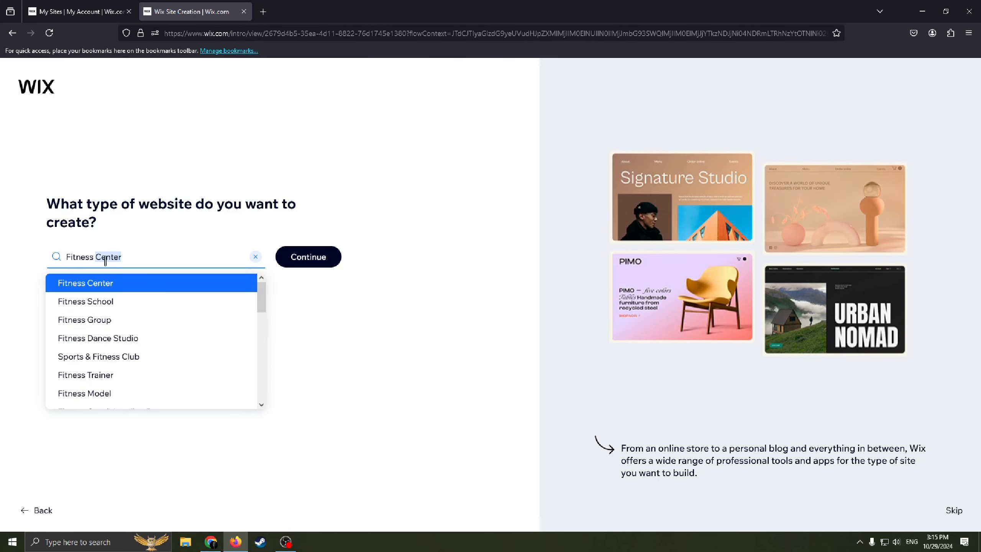
key(BackSpace)
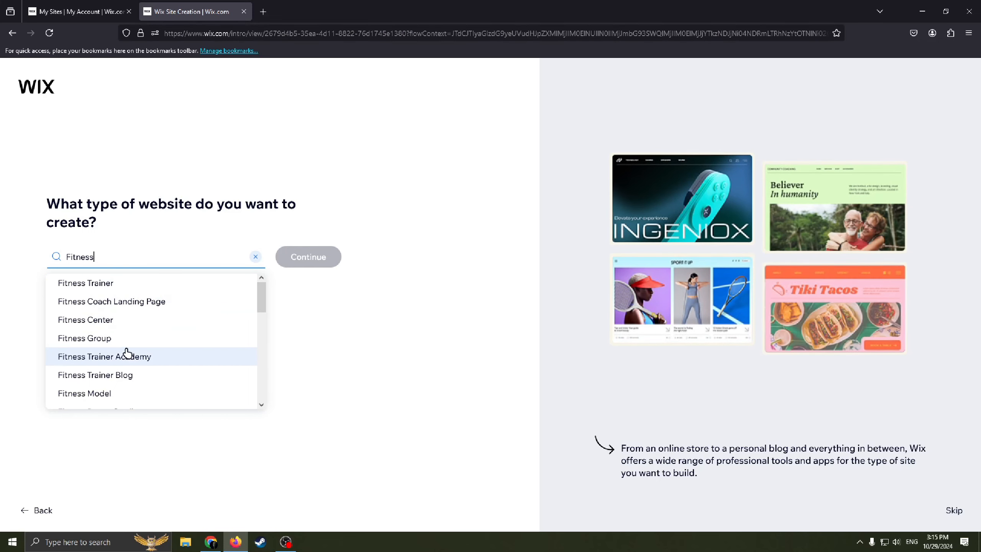
scroll(141, 368, down, 2)
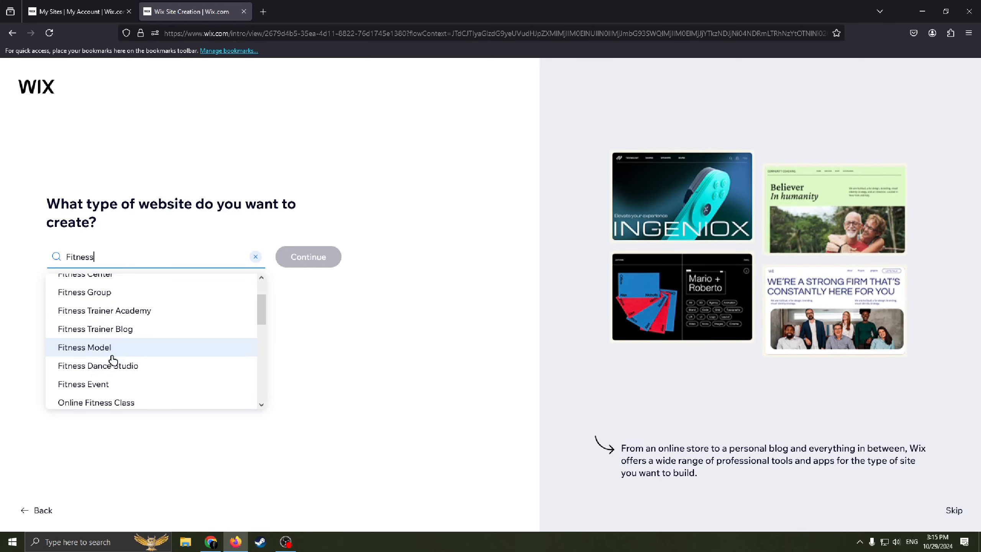
scroll(118, 340, down, 2)
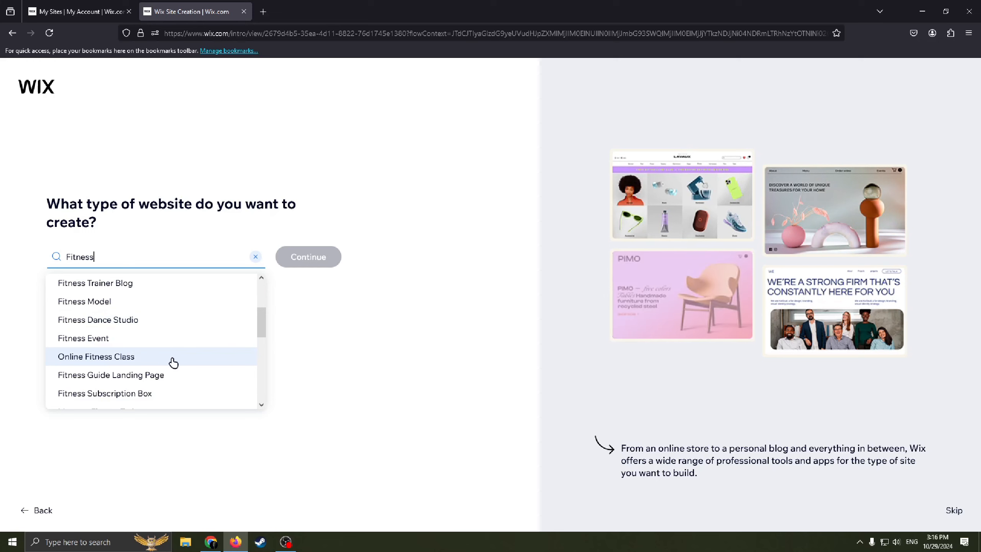
scroll(182, 349, up, 4)
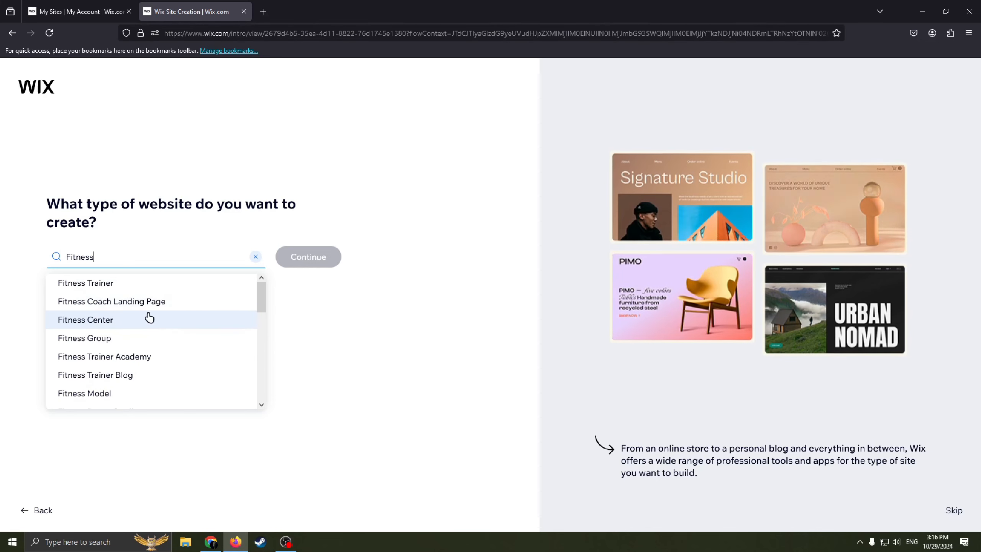
click(106, 320)
click(291, 258)
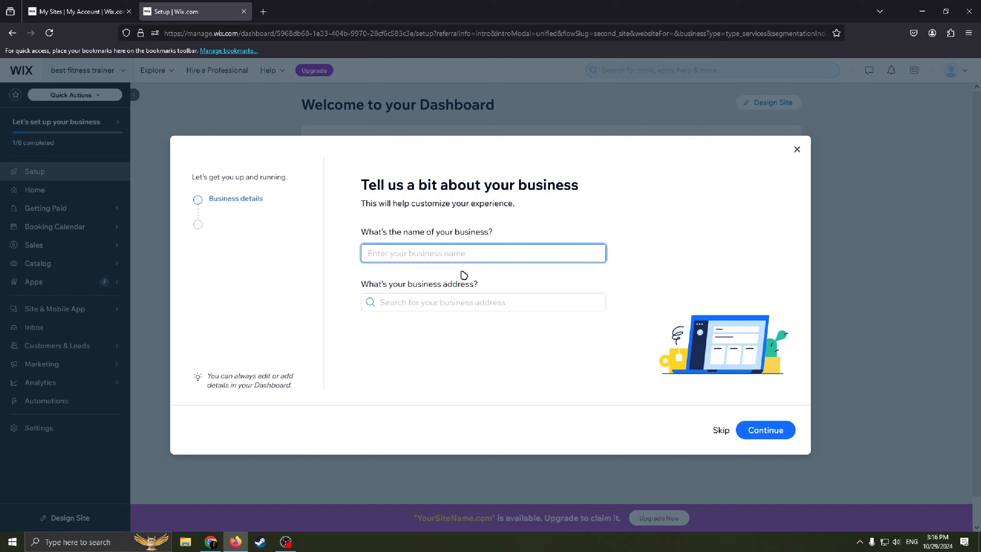
Enter Best Fitness Centr as the business name.
text(Best Fitness Centr)
click(525, 373)
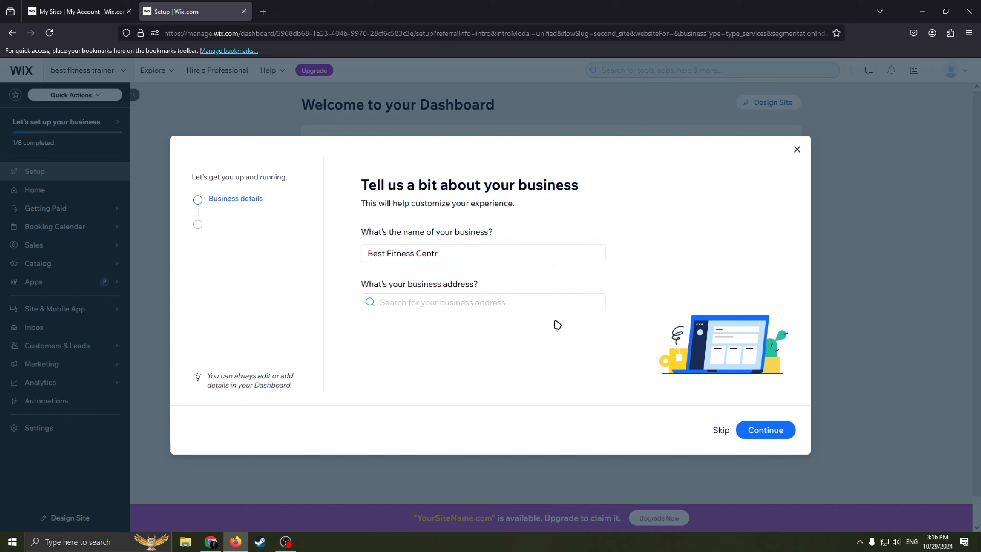
Leave the business address empty and skip the business details page of the setup.
drag(466, 282, 327, 264)
drag(480, 289, 473, 289)
click(466, 307)
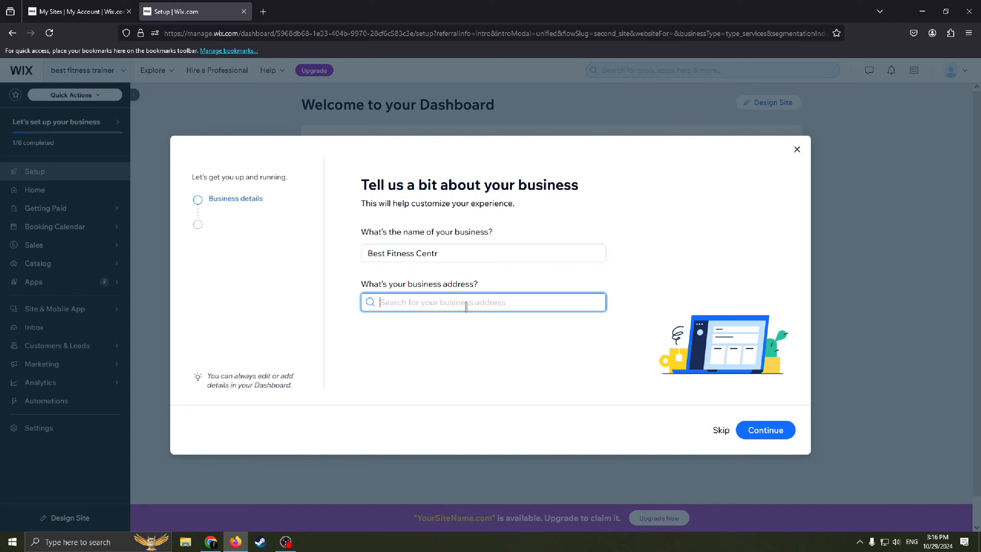
click(481, 395)
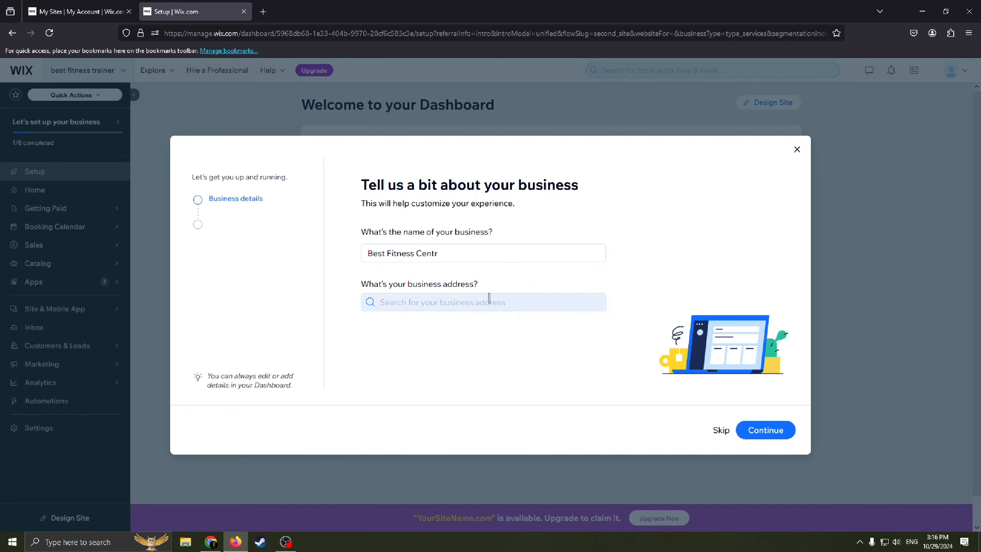
click(445, 308)
click(509, 333)
drag(448, 286, 472, 297)
click(466, 303)
click(464, 303)
drag(486, 183, 478, 320)
click(501, 304)
click(491, 154)
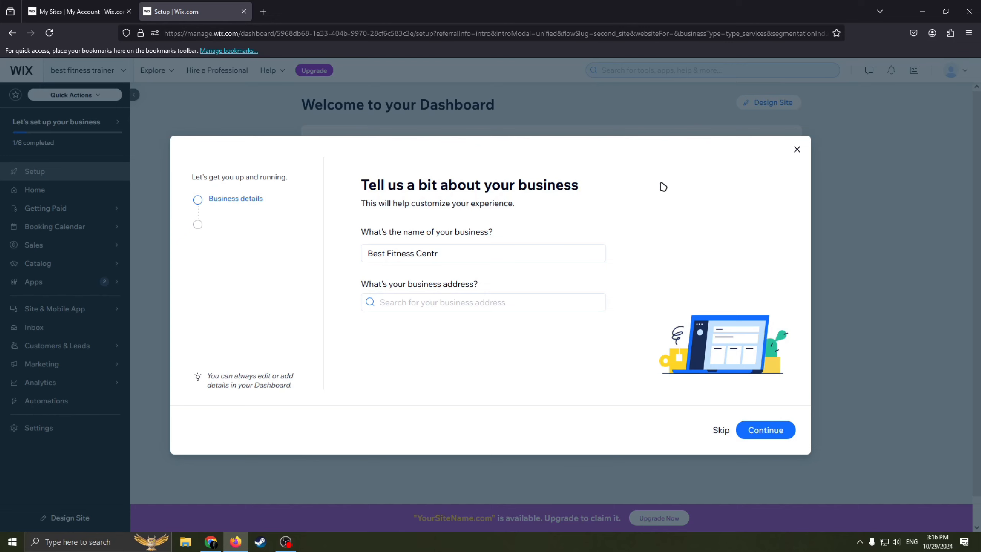
click(722, 429)
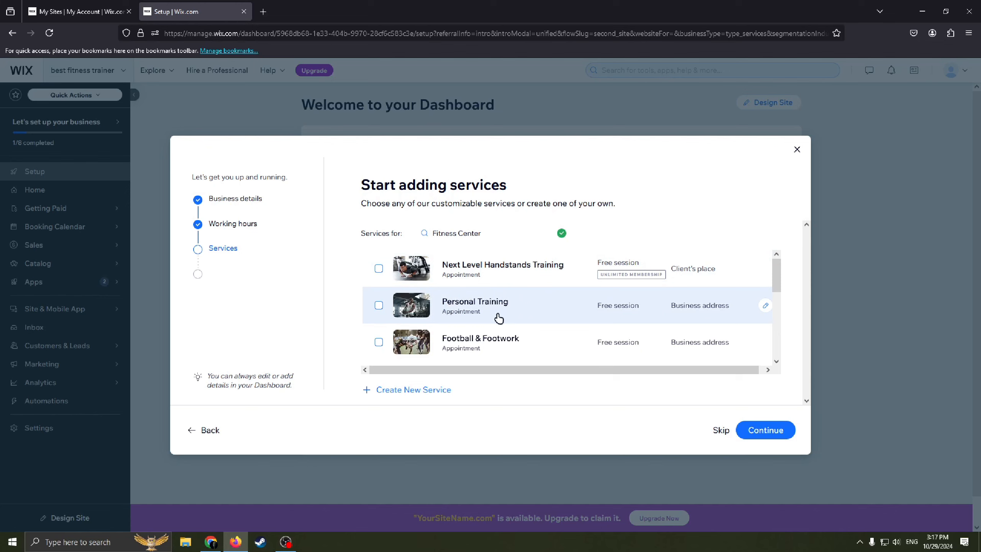
Select the Next Level Handstands Training, Personal Training, Open Gym and Training Package services for the fitness center.
scroll(498, 318, down, 1)
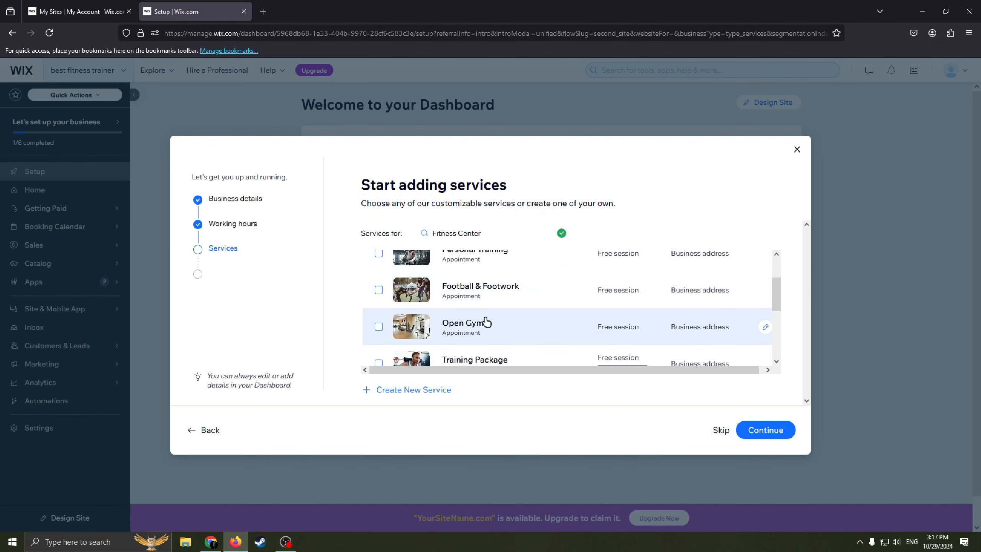
scroll(487, 323, down, 1)
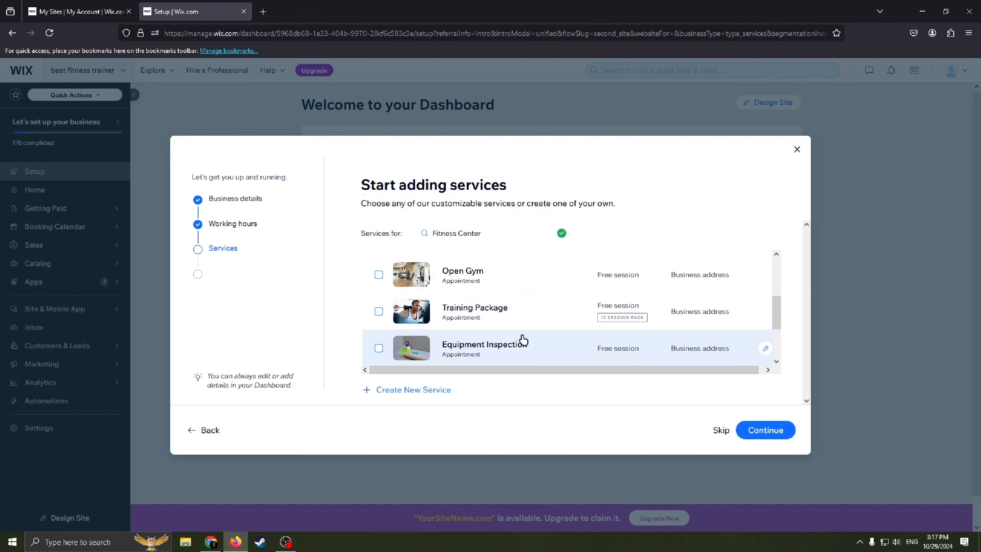
scroll(523, 340, down, 1)
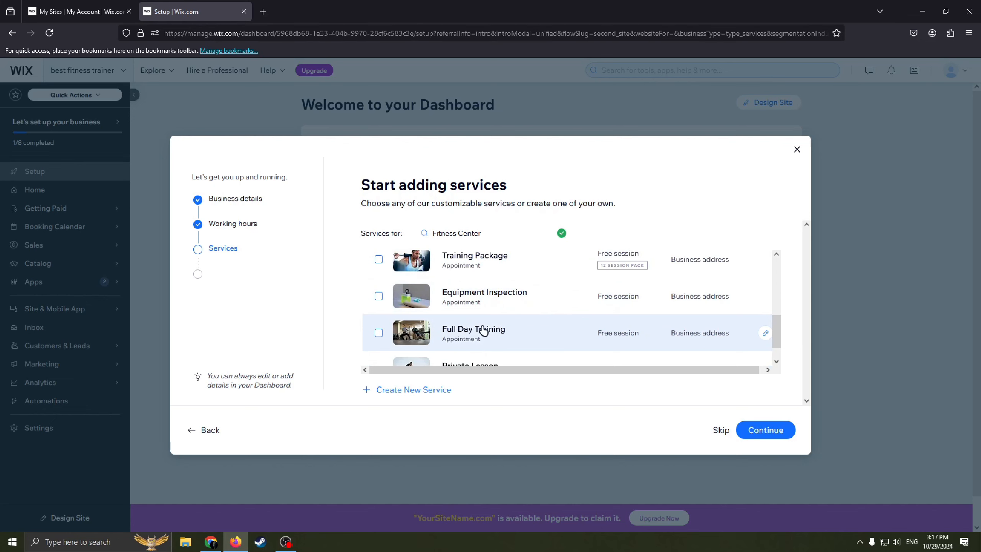
scroll(488, 335, down, 1)
scroll(513, 340, up, 5)
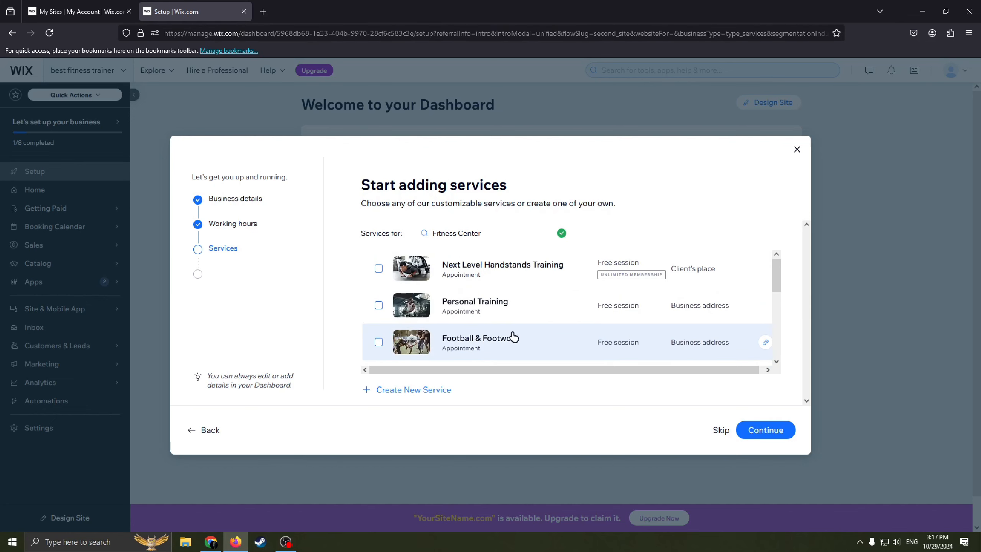
click(500, 279)
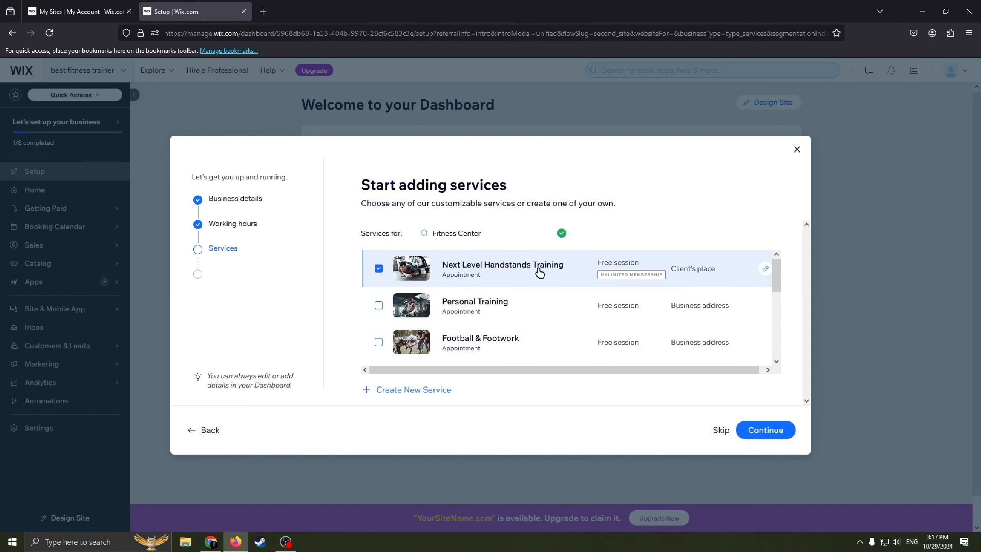
scroll(514, 278, down, 2)
scroll(510, 276, up, 2)
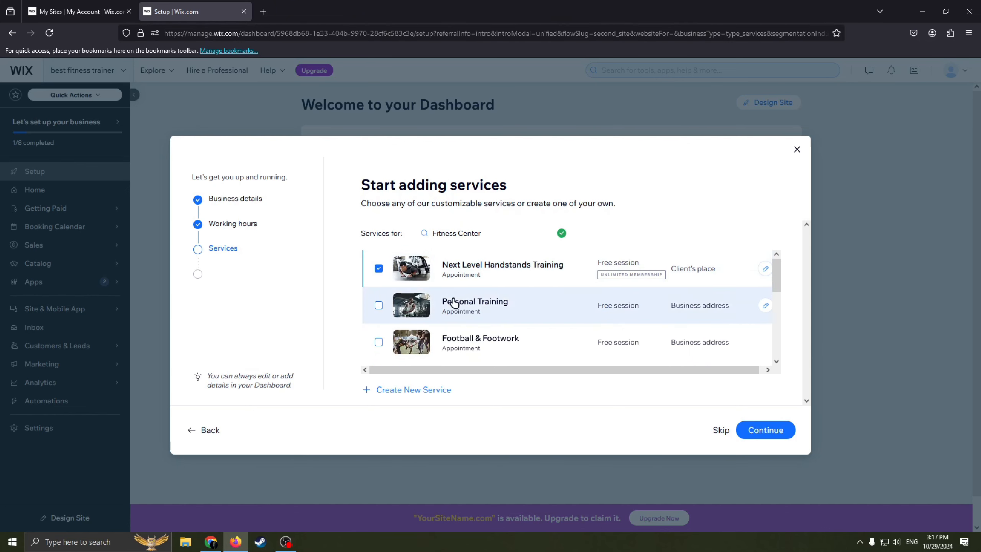
click(379, 305)
scroll(461, 313, down, 2)
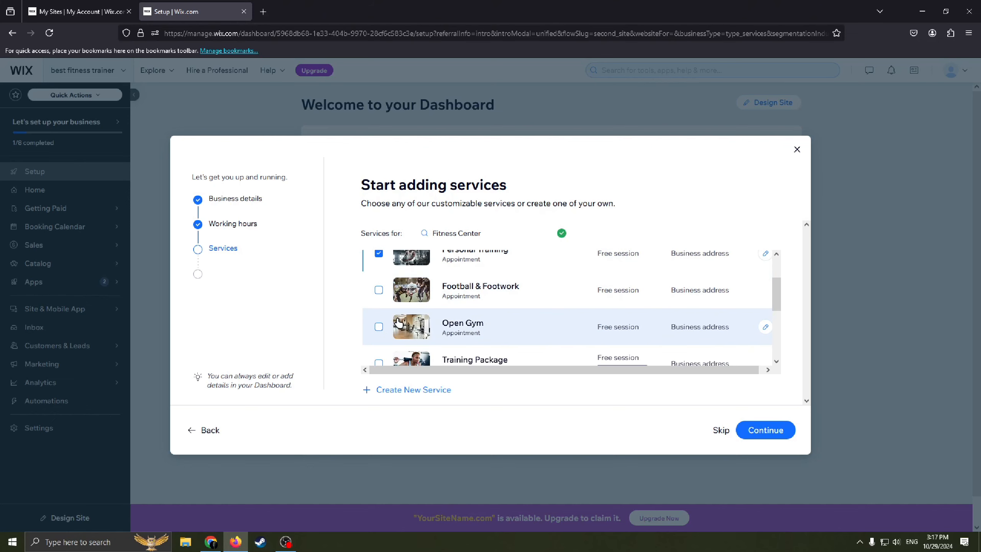
click(379, 326)
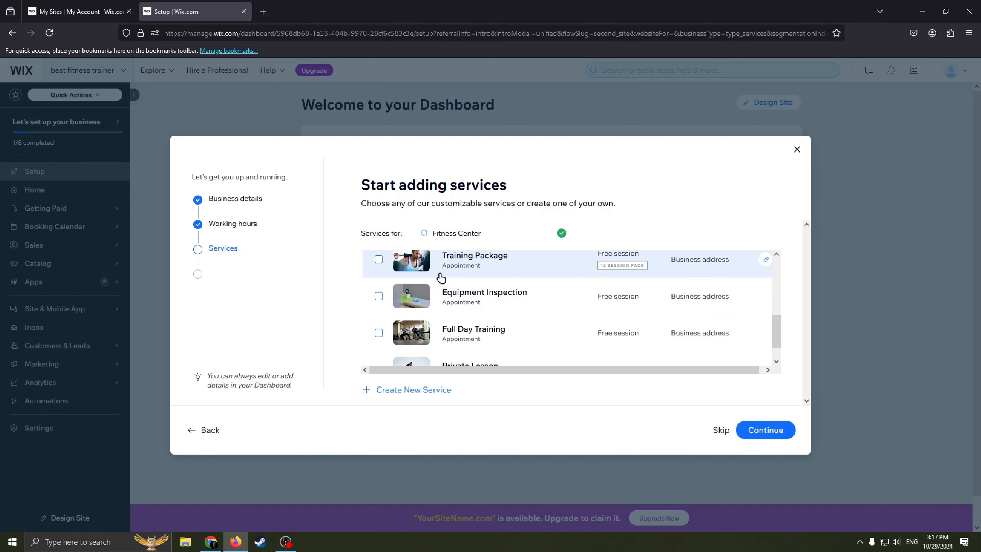
scroll(427, 279, up, 3)
scroll(383, 311, down, 1)
click(379, 316)
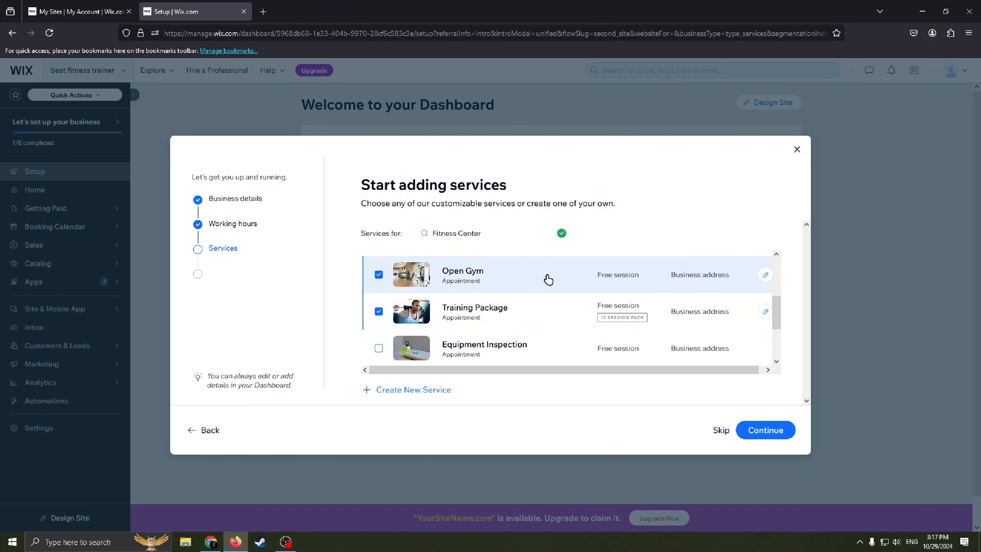
Add the Full Day Training and Private Lesson services to the selection and continue to the staff page.
scroll(547, 279, down, 1)
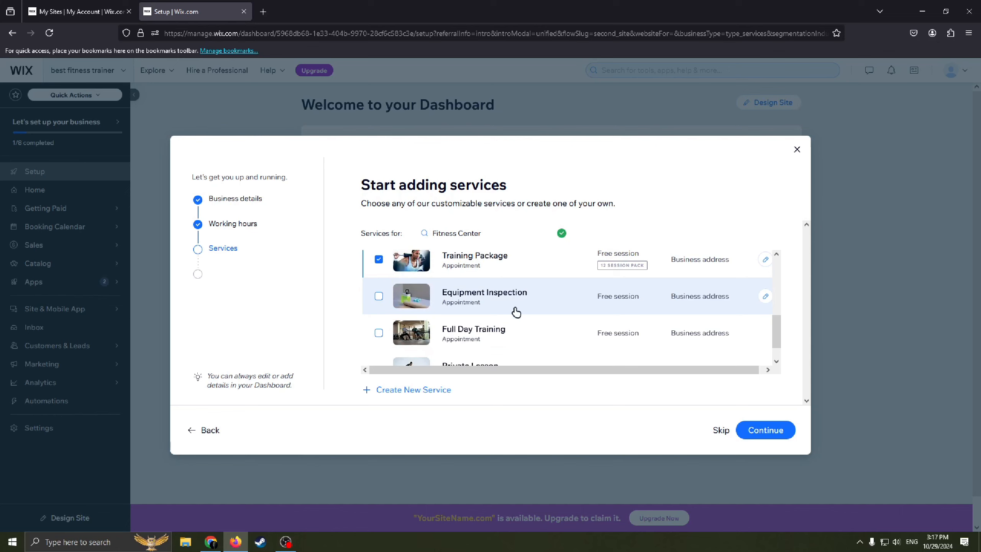
scroll(485, 301, down, 1)
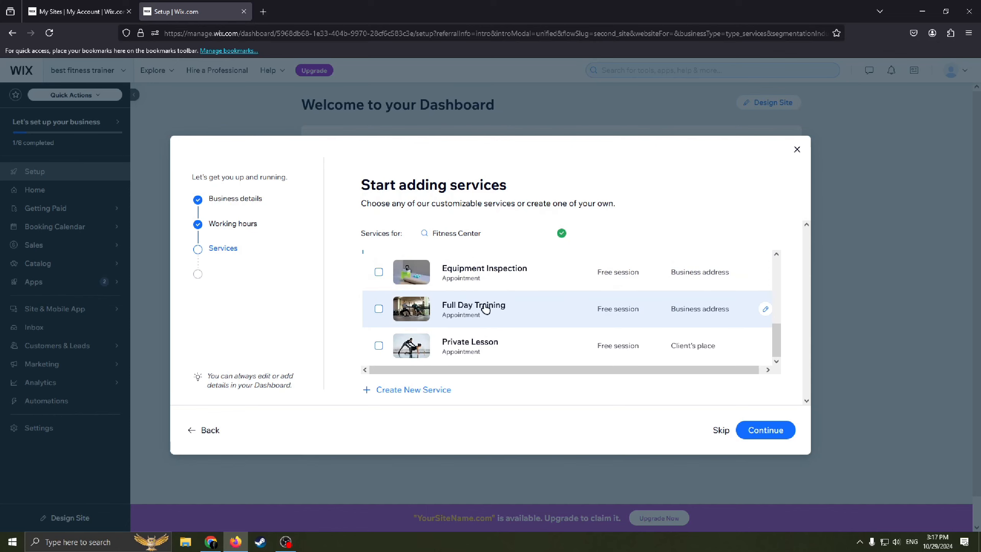
click(378, 309)
click(379, 346)
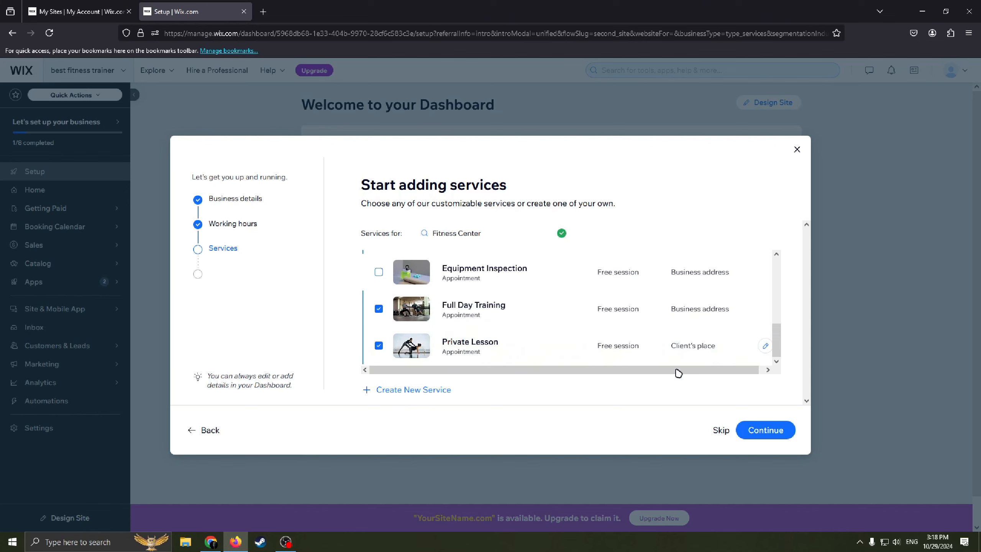
scroll(493, 271, up, 5)
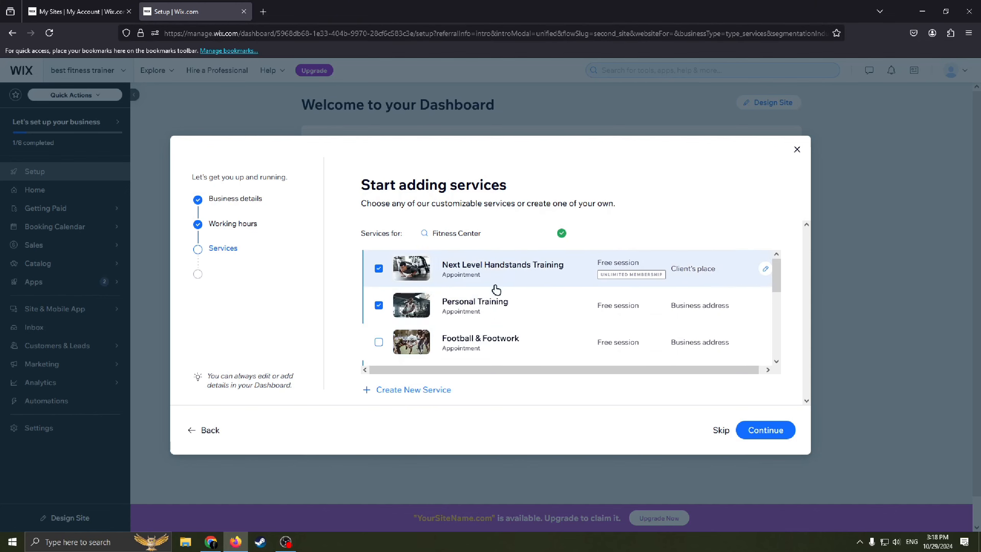
click(753, 432)
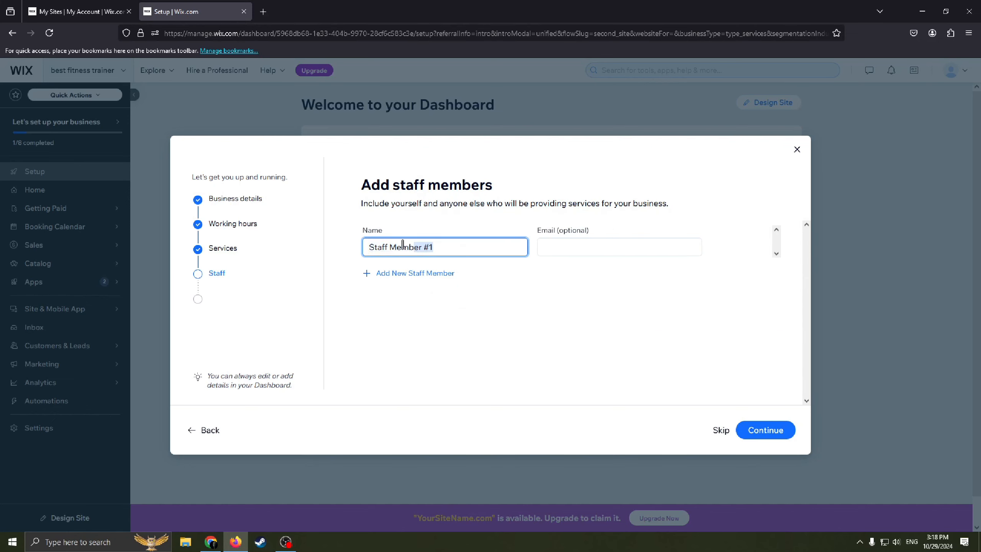
Clear the default staff member name, leave the email empty and skip adding staff members.
drag(462, 242, 364, 261)
drag(460, 245, 367, 244)
key(BackSpace)
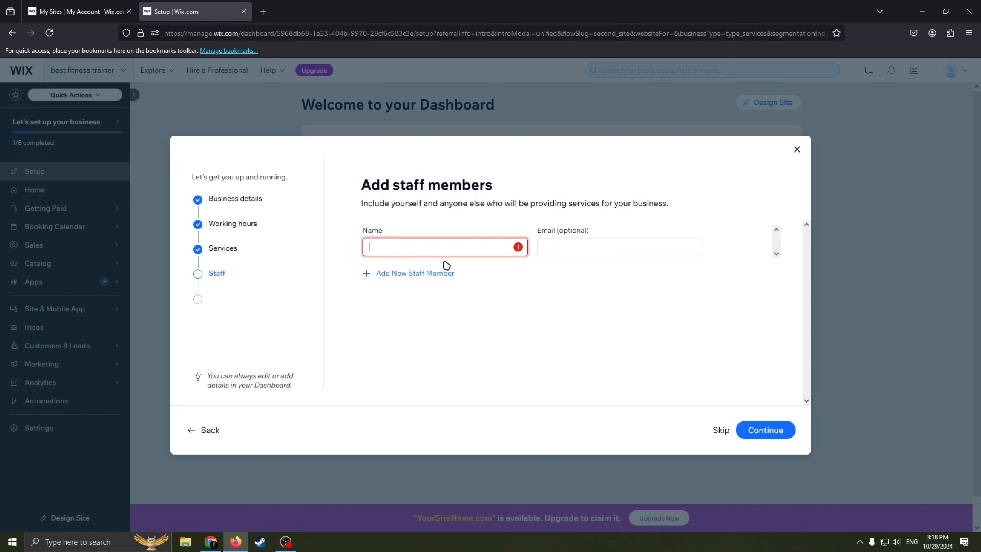
click(570, 249)
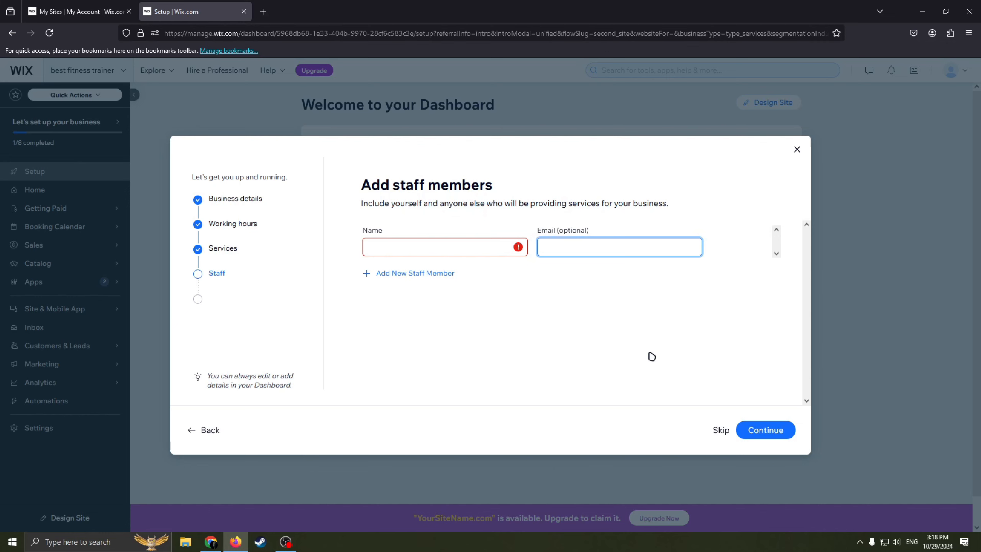
click(722, 430)
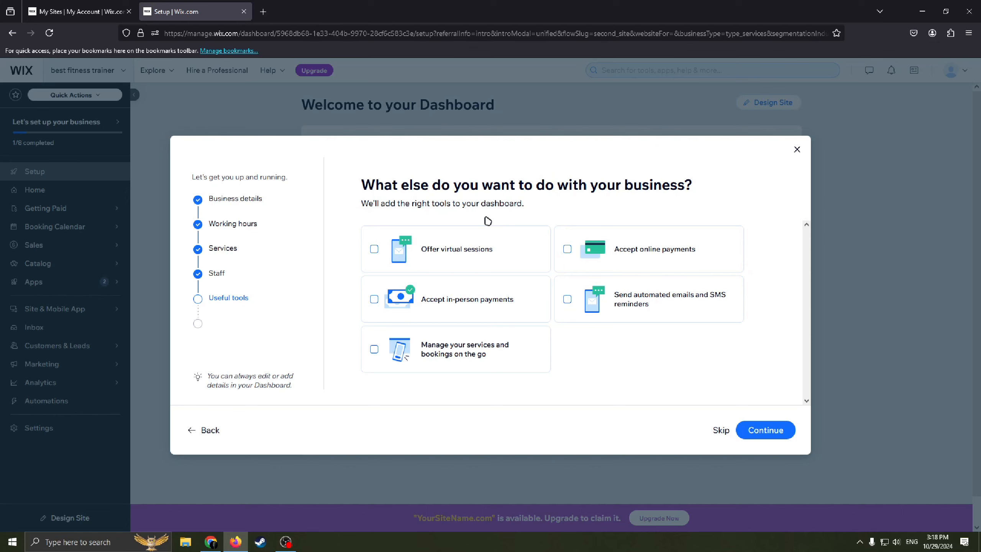
Toggle the Offer virtual sessions option among the additional business tools.
click(451, 264)
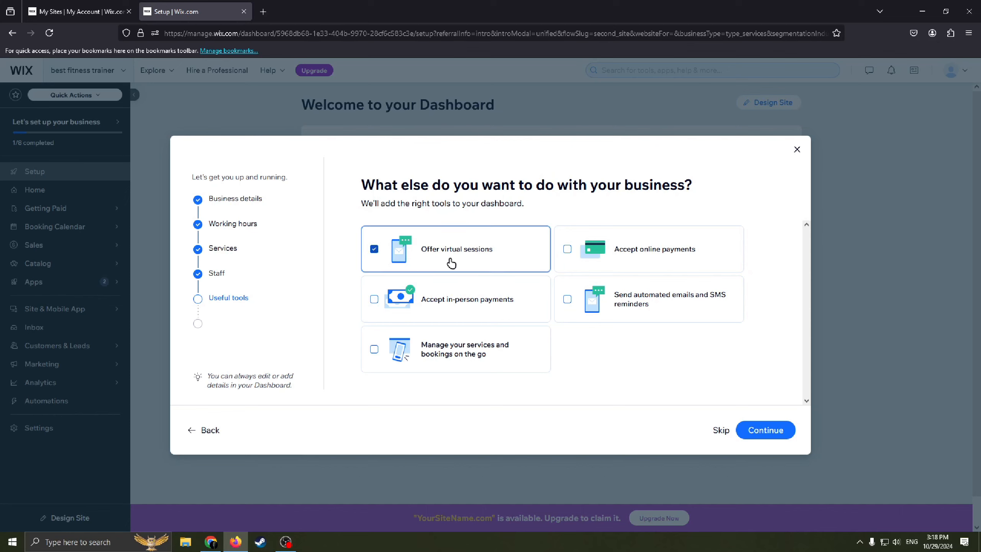
click(476, 256)
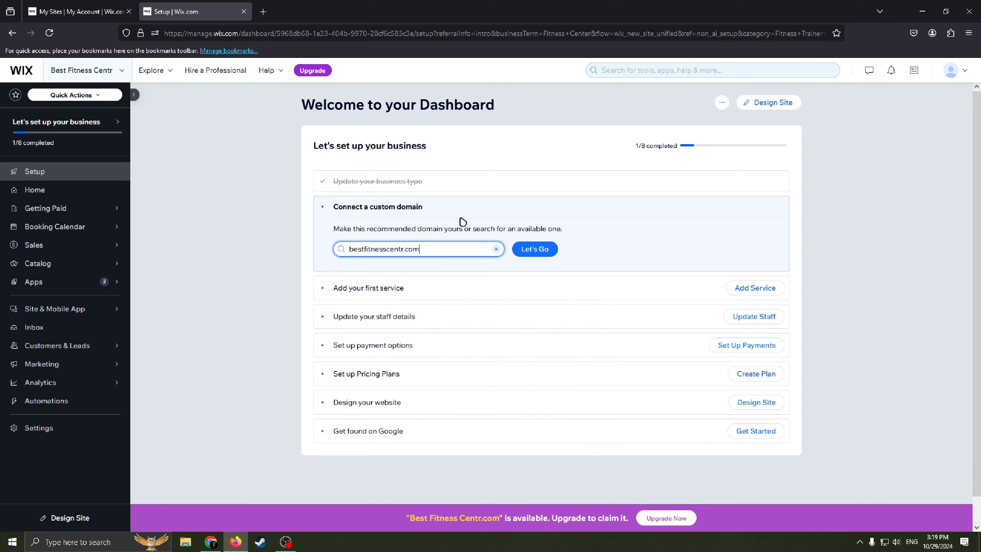
Check the availability of bestfitnesscentr.com as the site's custom domain.
click(369, 211)
click(464, 247)
drag(462, 247, 499, 255)
click(515, 253)
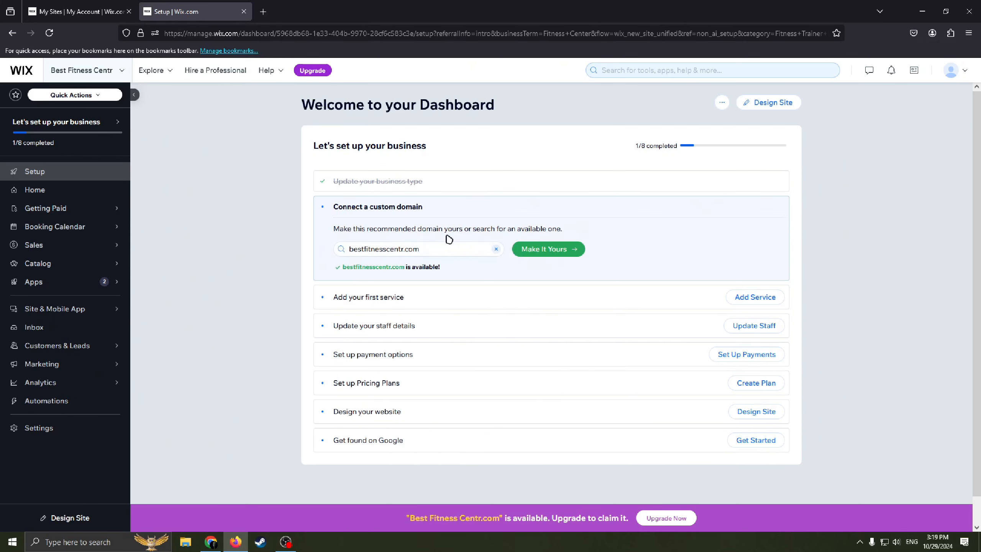
drag(433, 271, 405, 271)
click(348, 270)
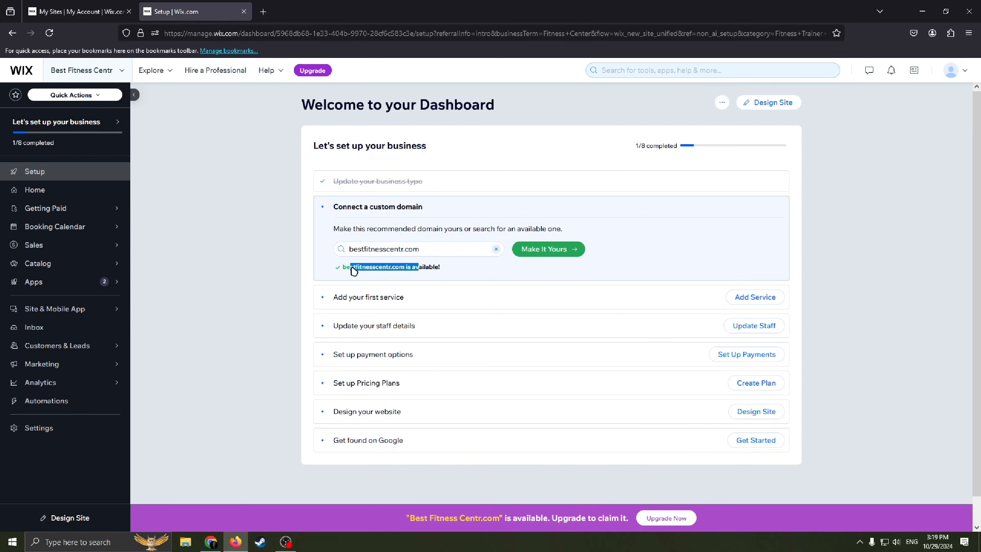
click(402, 267)
Look at the Add a New Service page and return to the business setup checklist.
scroll(499, 289, down, 1)
click(517, 266)
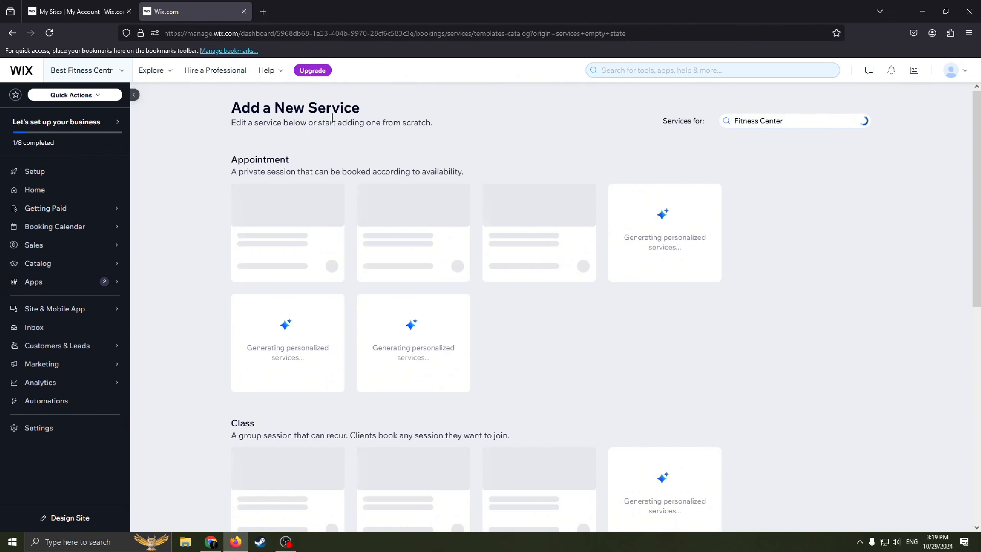
click(12, 34)
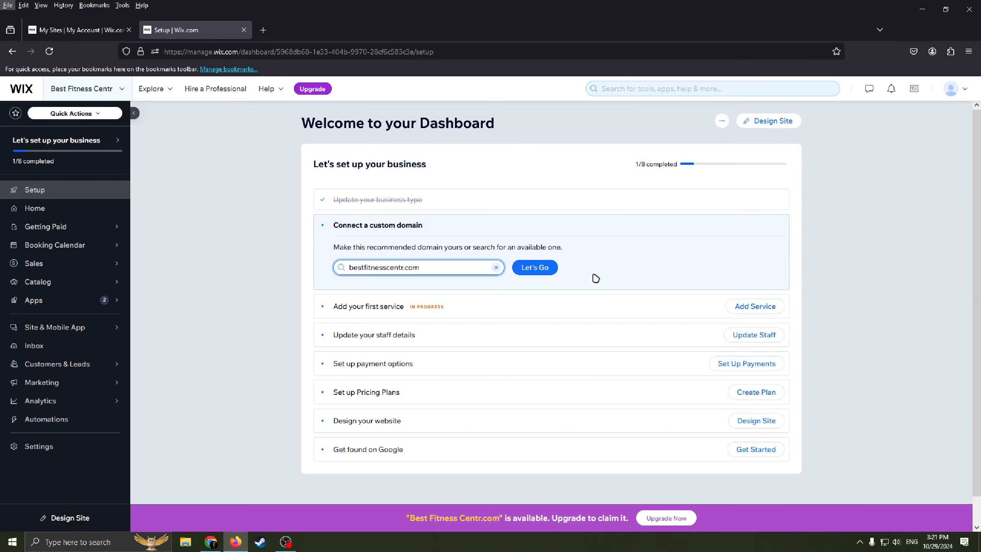
Start designing the website from the setup checklist and choose to customize a template.
scroll(595, 278, down, 1)
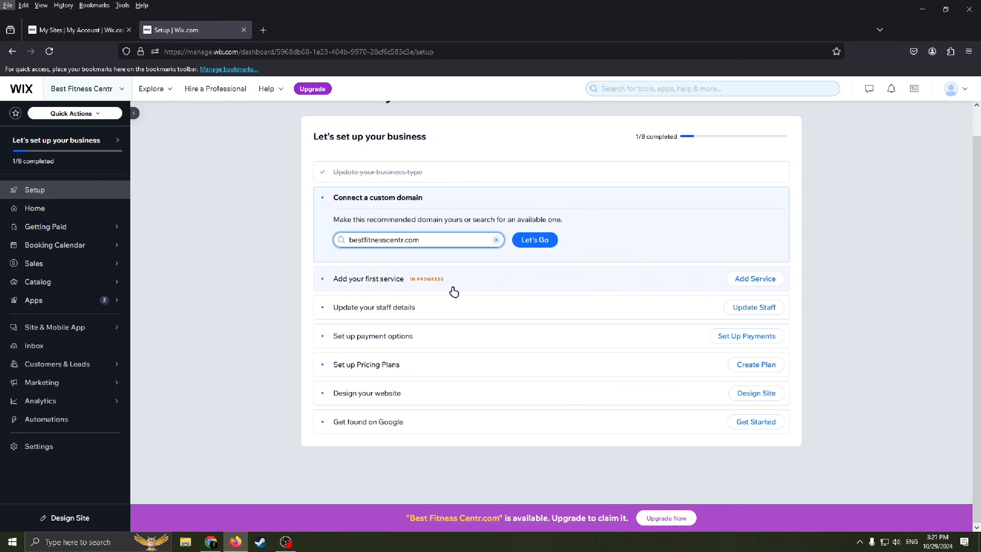
scroll(453, 289, up, 1)
scroll(474, 287, down, 1)
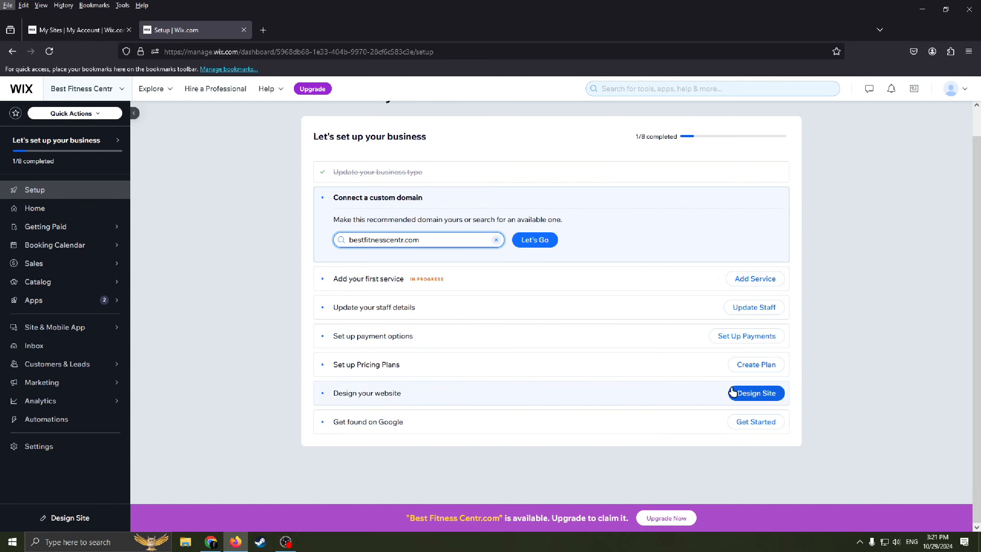
click(752, 396)
click(755, 373)
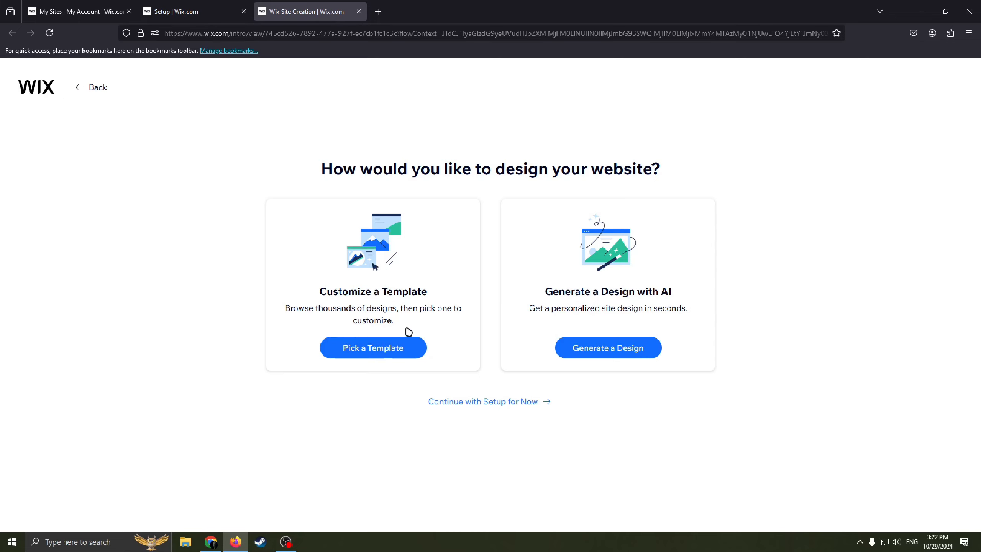
click(392, 346)
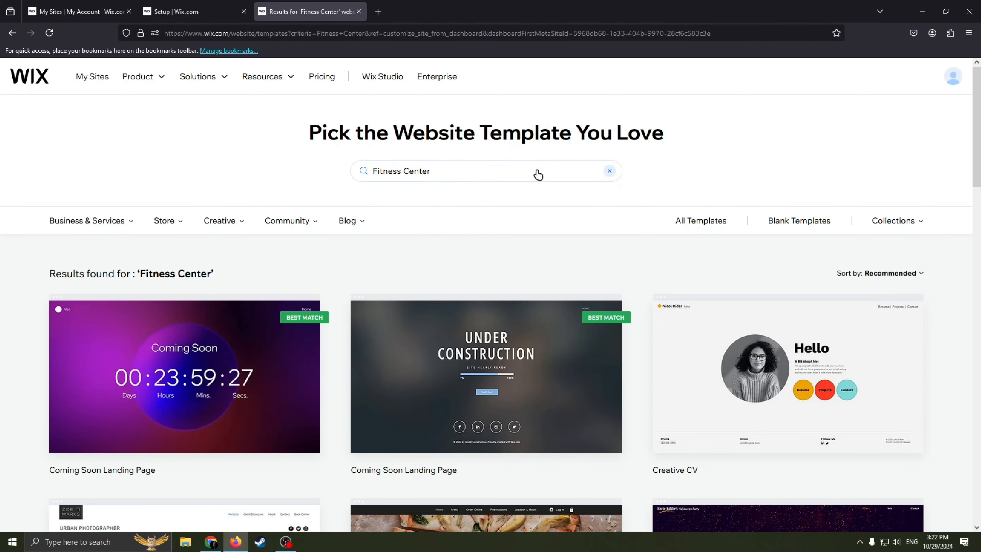
Browse the Fitness Center template results for a design that suits the gym website.
scroll(535, 166, down, 4)
scroll(570, 170, up, 4)
scroll(611, 230, down, 5)
scroll(615, 222, up, 5)
scroll(554, 270, down, 13)
scroll(600, 270, up, 8)
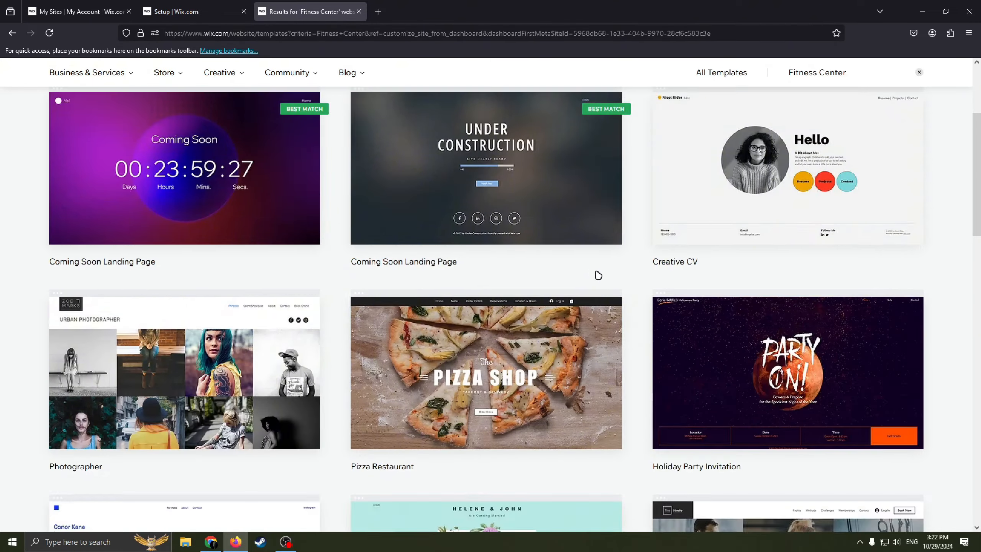
scroll(598, 275, up, 5)
scroll(591, 263, down, 9)
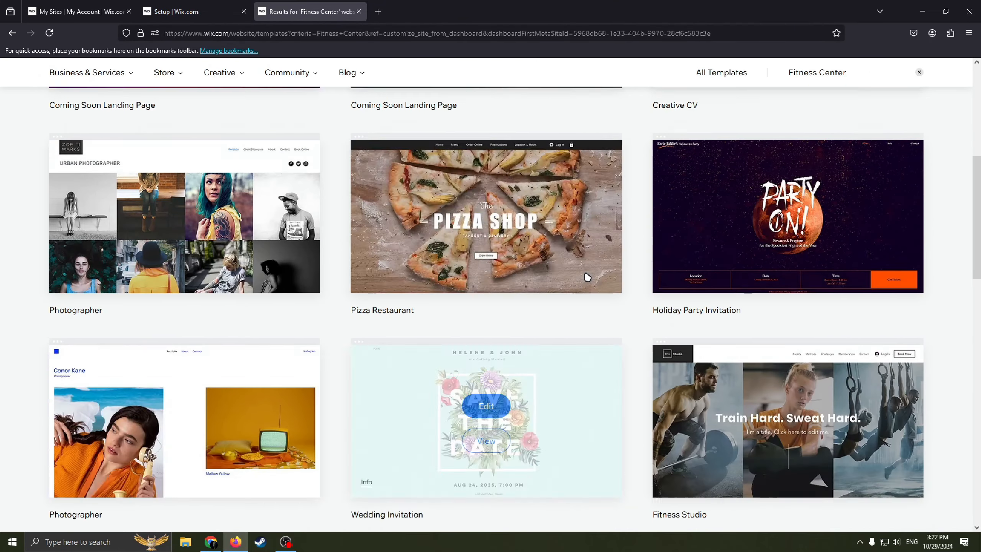
scroll(590, 276, up, 9)
scroll(502, 289, down, 5)
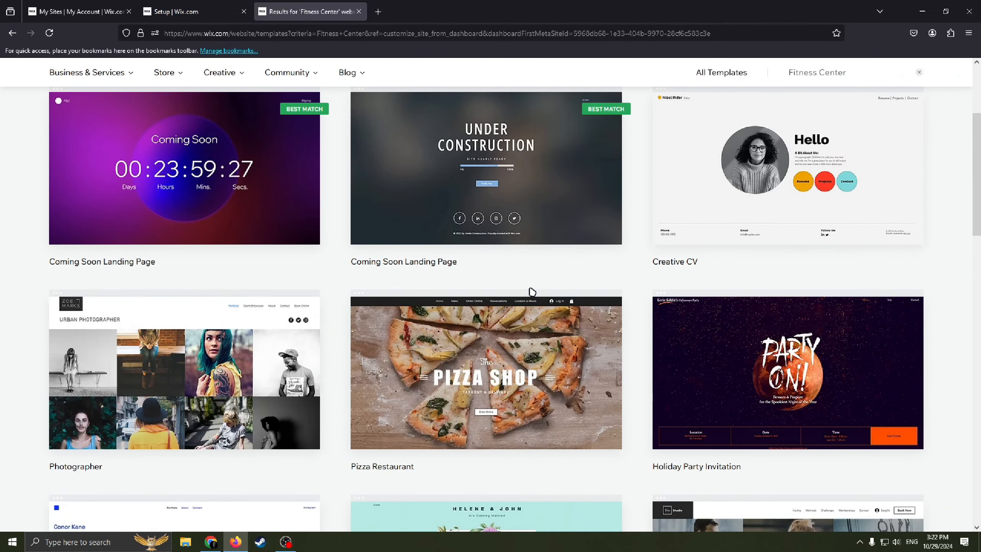
scroll(527, 290, up, 3)
scroll(541, 292, down, 3)
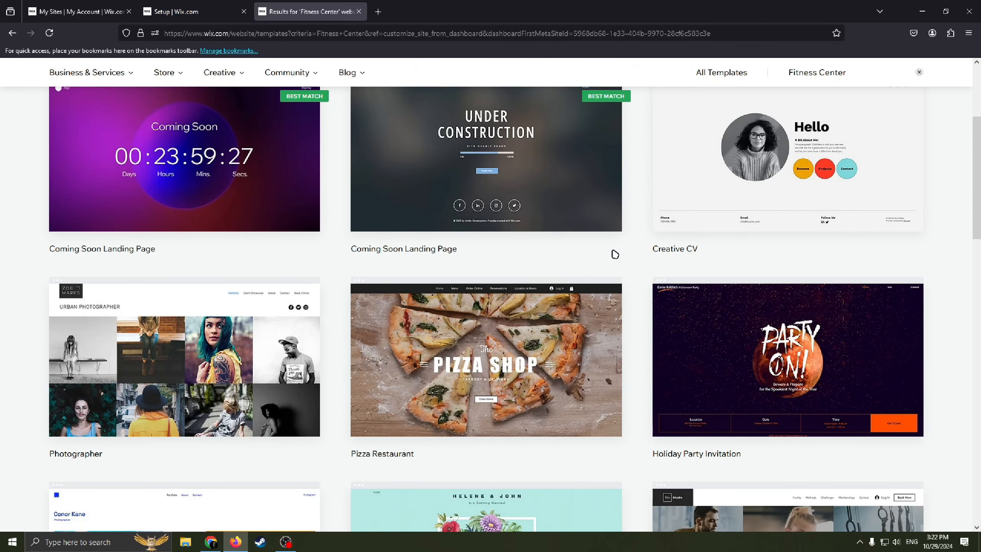
scroll(579, 309, down, 7)
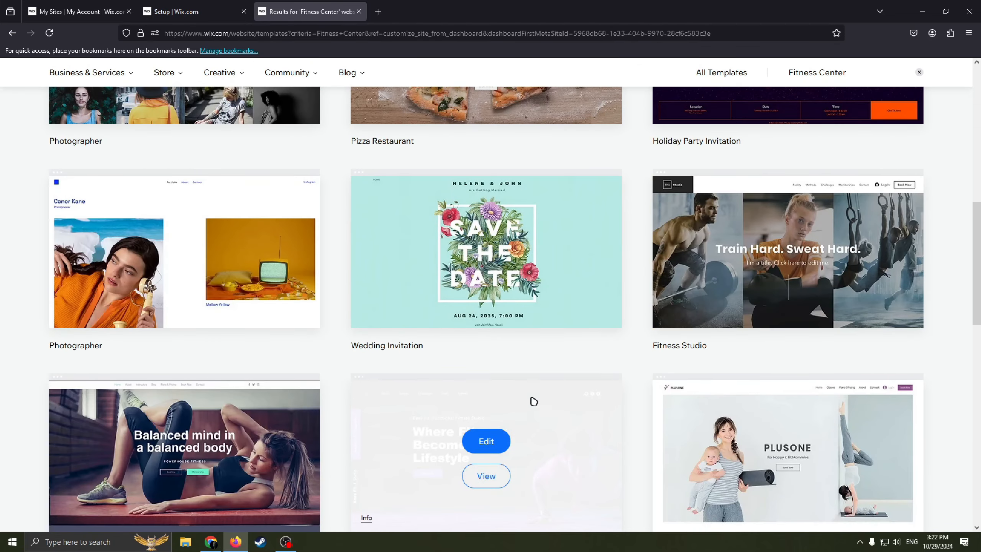
scroll(538, 396, down, 5)
scroll(341, 410, down, 3)
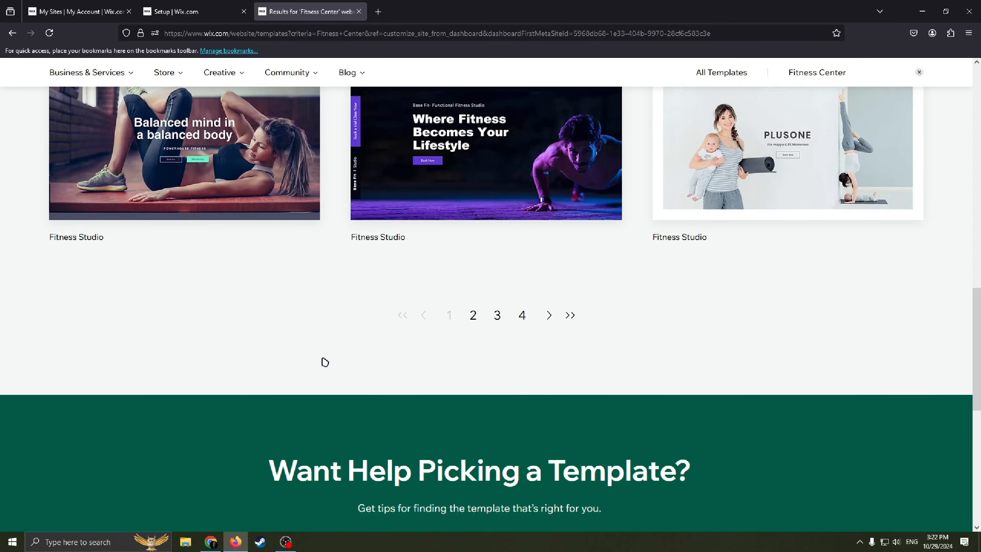
scroll(325, 362, up, 4)
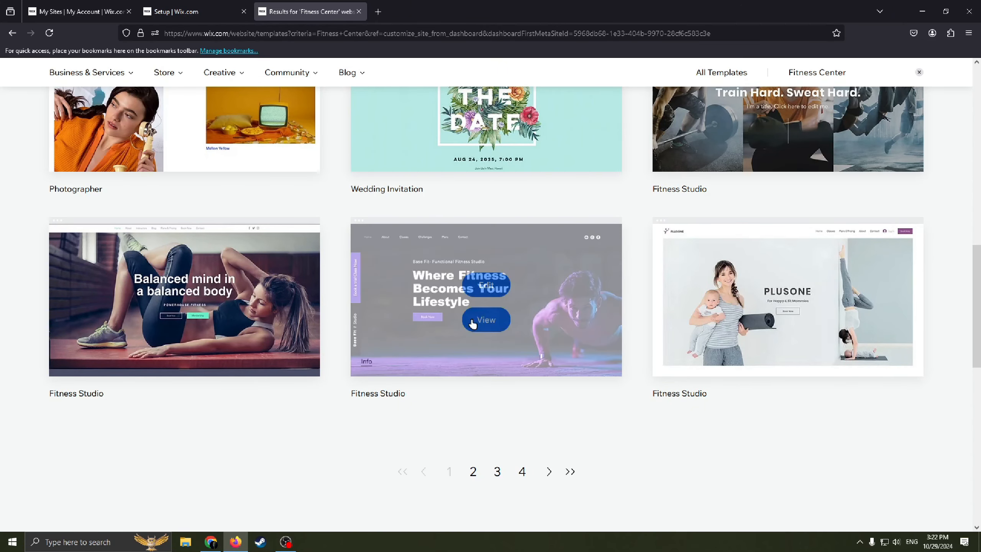
scroll(617, 375, up, 3)
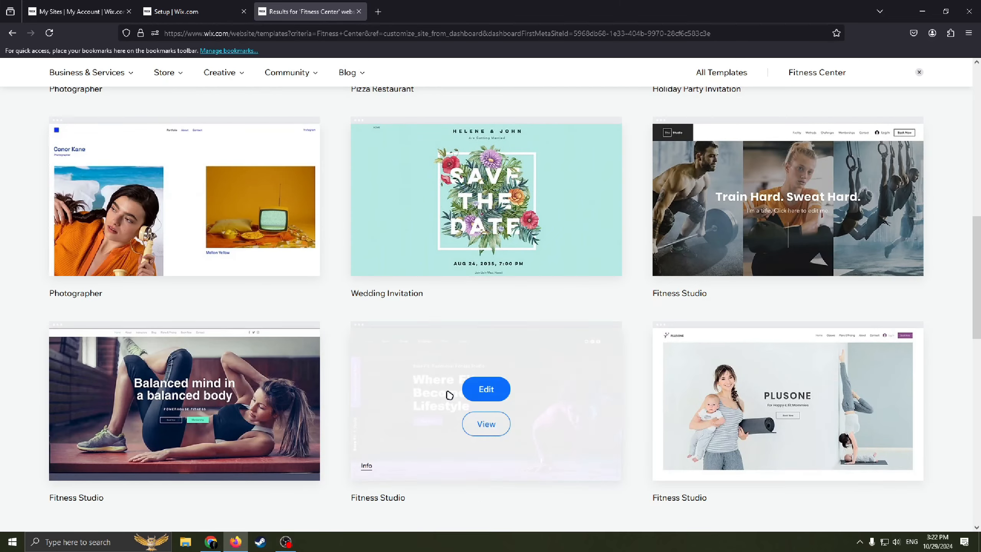
scroll(436, 365, up, 4)
scroll(437, 364, up, 9)
scroll(455, 353, down, 7)
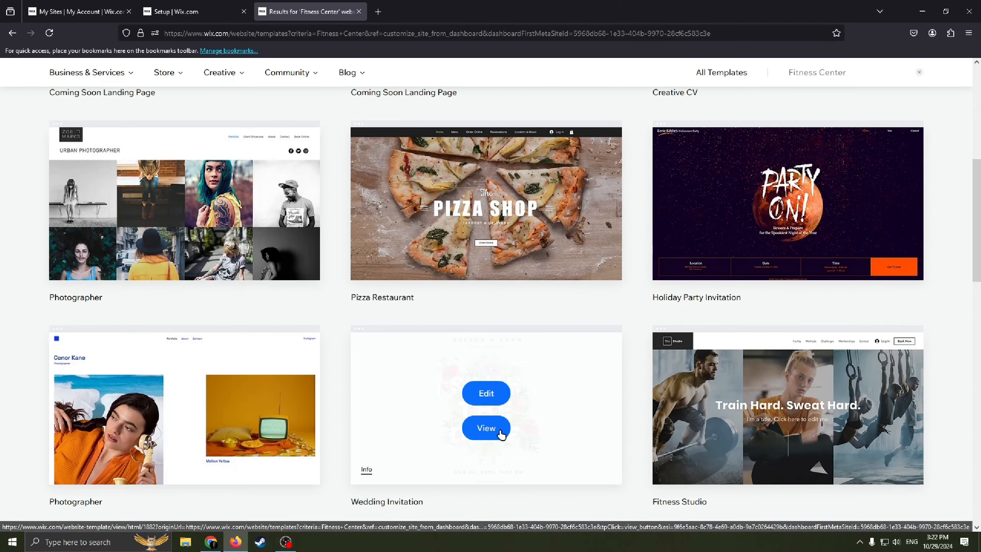
scroll(500, 429, up, 5)
scroll(383, 406, down, 10)
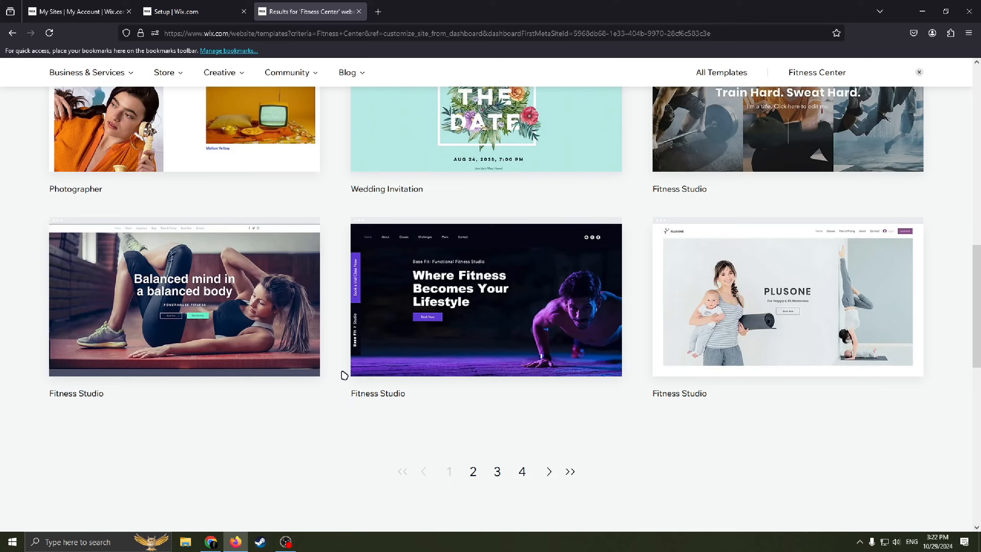
scroll(718, 293, up, 3)
scroll(679, 308, down, 2)
scroll(773, 263, up, 3)
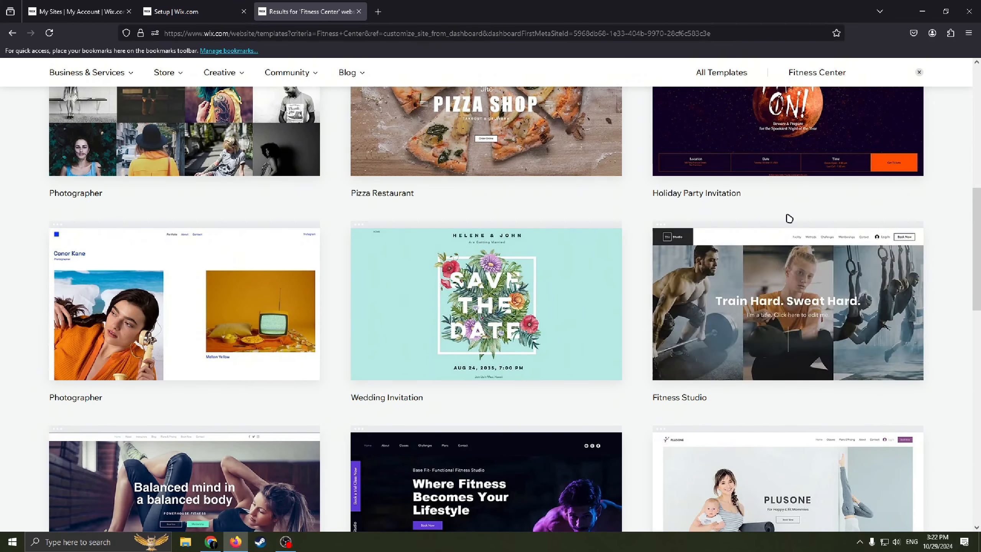
Preview the Fitness Studio template headed Train Hard. Sweat Hard. and examine its homepage sections down to the footer.
click(788, 323)
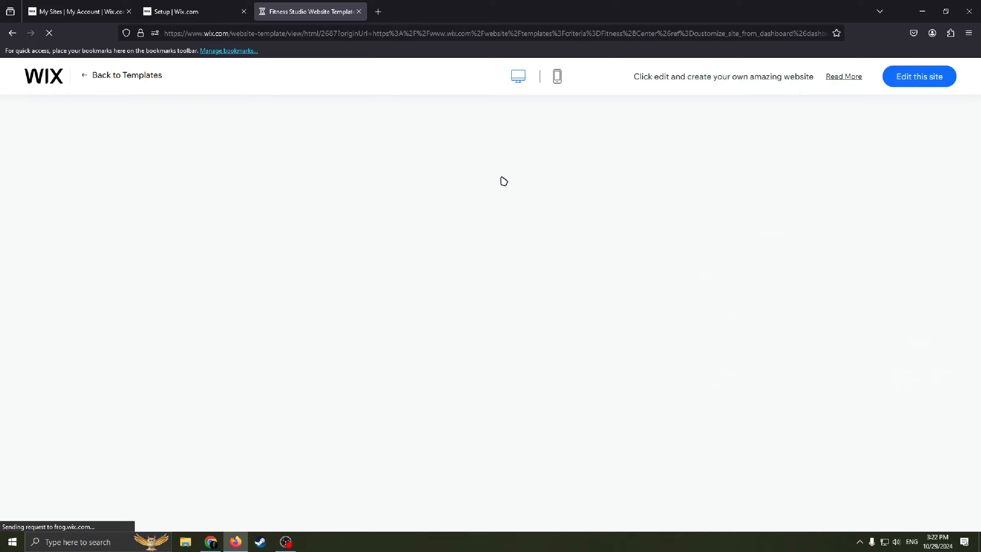
scroll(513, 234, down, 15)
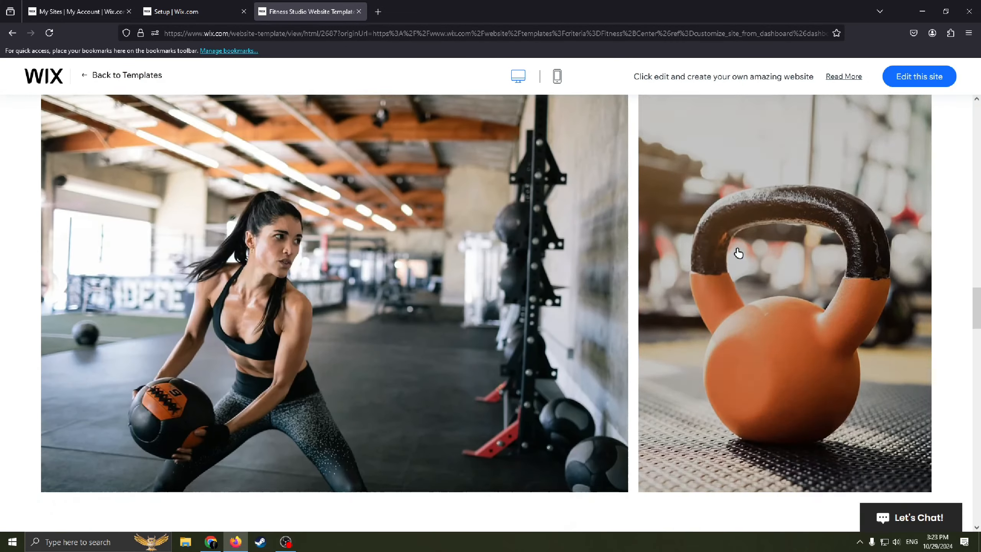
scroll(739, 254, down, 15)
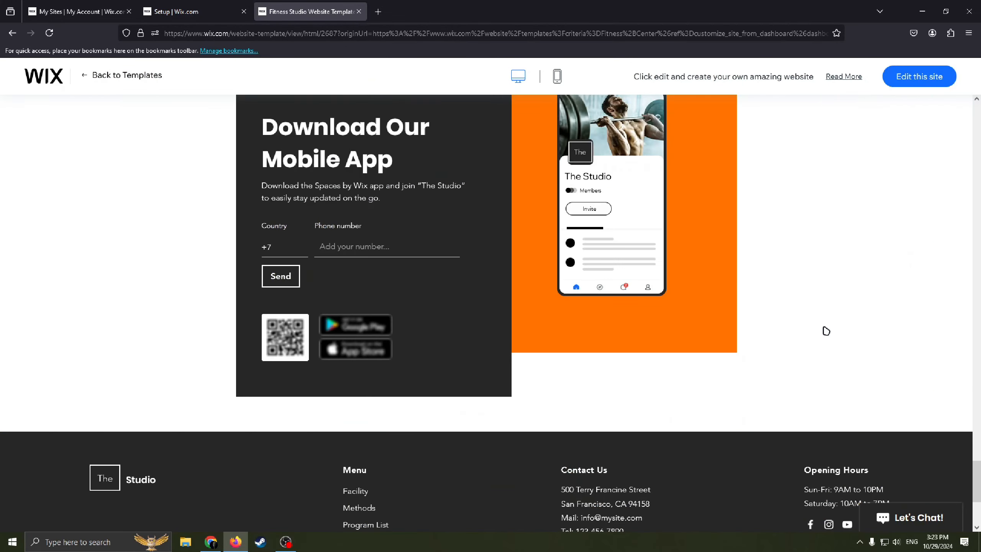
scroll(826, 331, up, 10)
scroll(538, 224, up, 10)
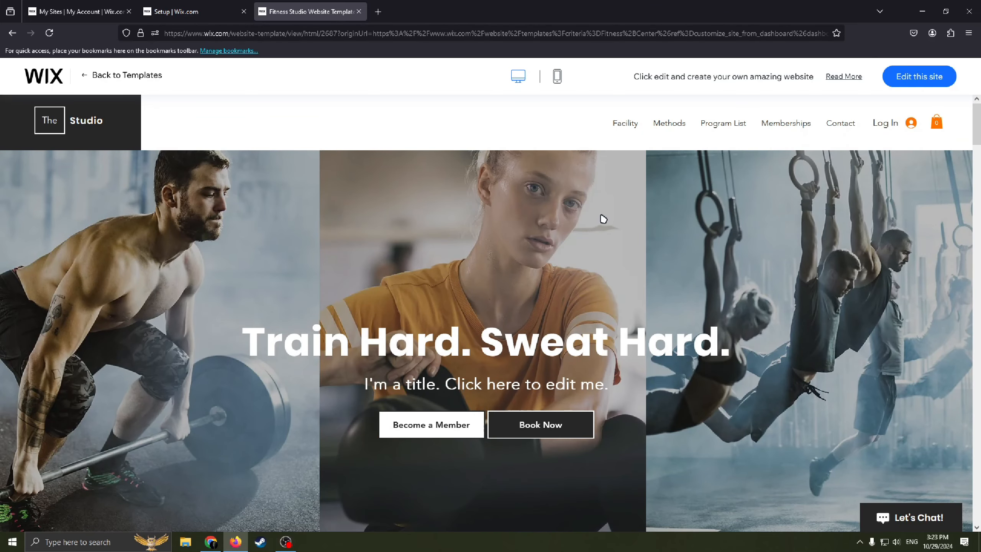
scroll(498, 242, down, 5)
scroll(541, 243, down, 10)
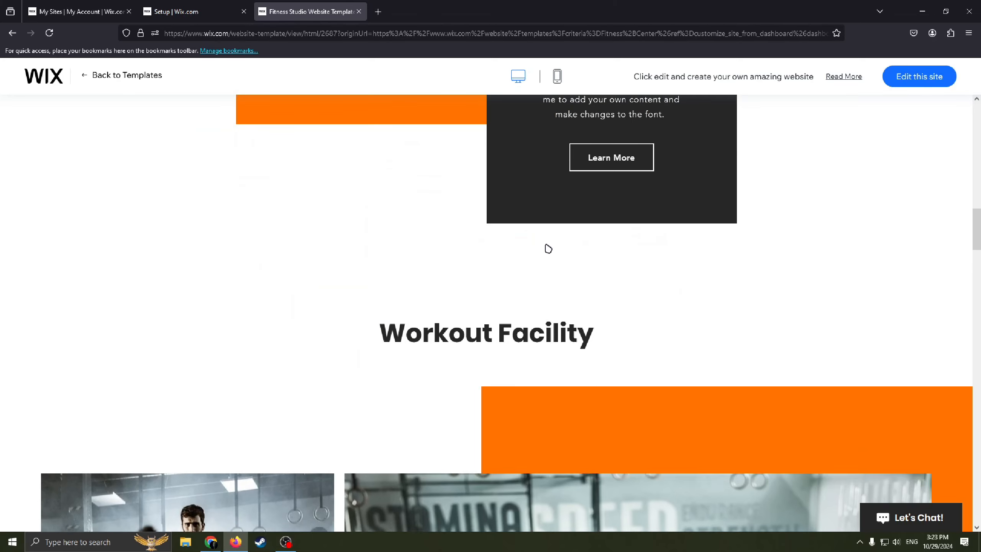
scroll(616, 199, up, 6)
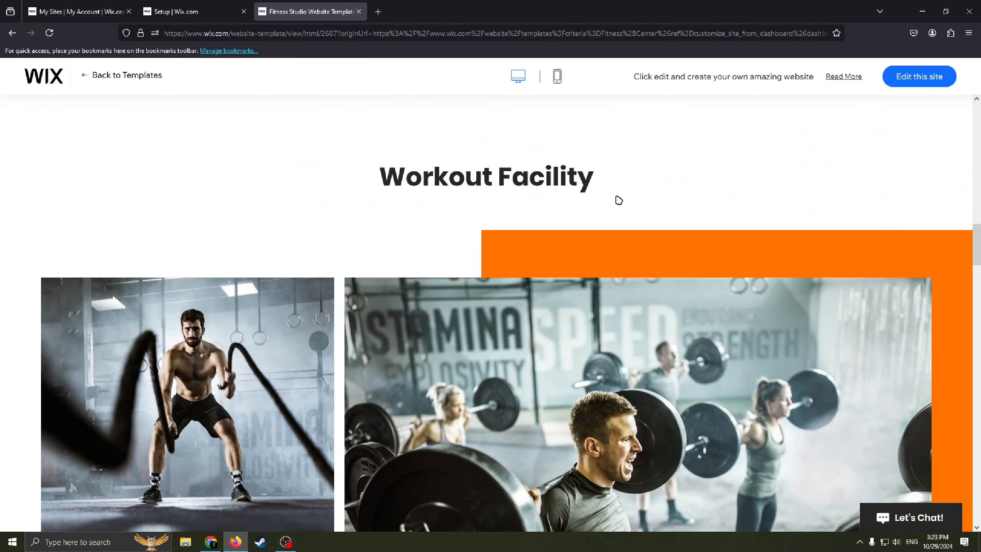
Open the Fitness Studio template for editing as the gym website.
scroll(586, 189, up, 5)
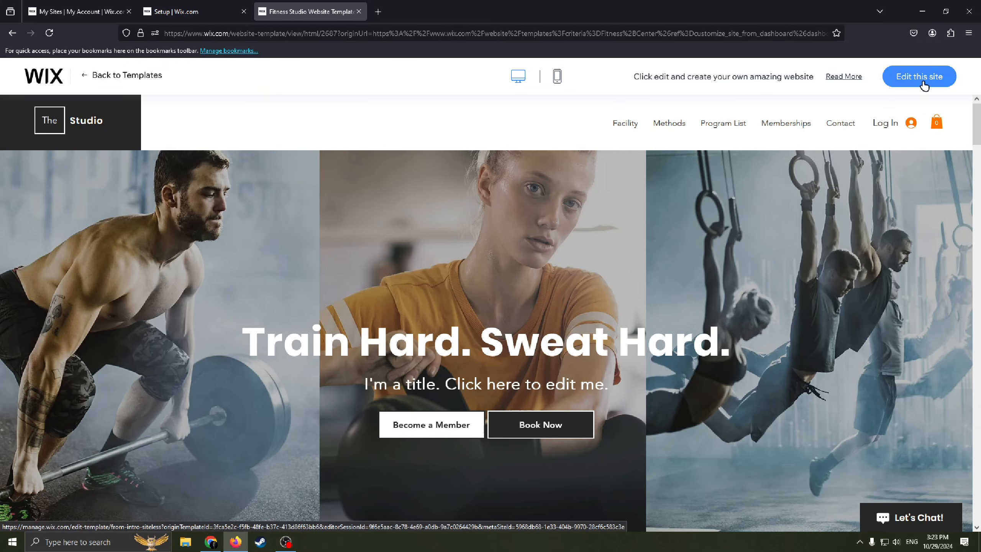
click(925, 85)
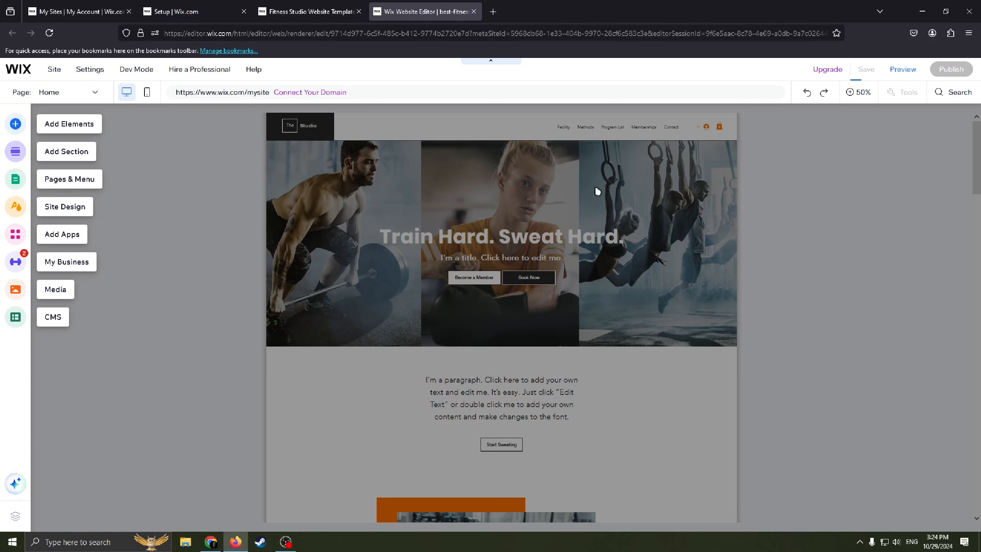
Look through the template's list of site, bookings and members area pages and the editor's tools for adding content.
click(72, 94)
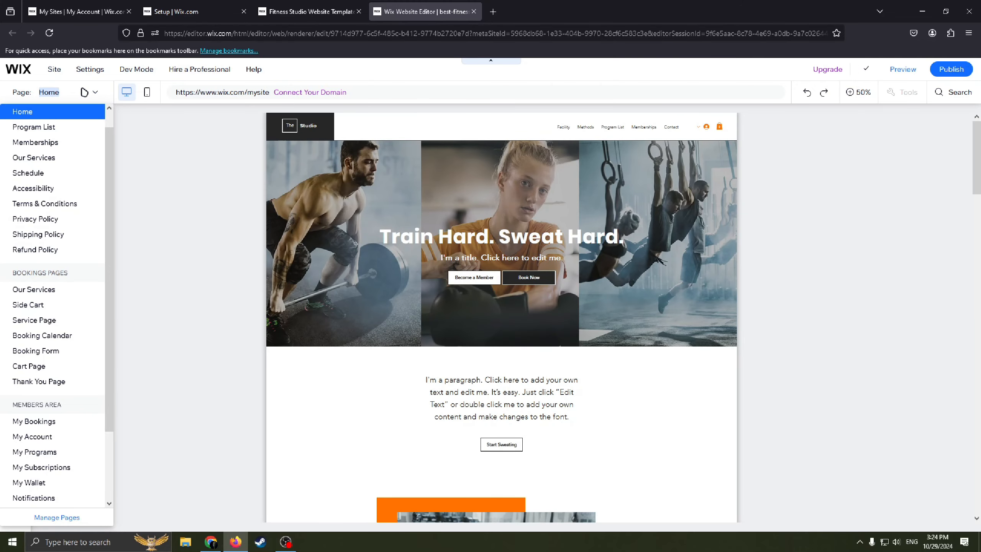
scroll(59, 164, down, 3)
scroll(77, 193, up, 3)
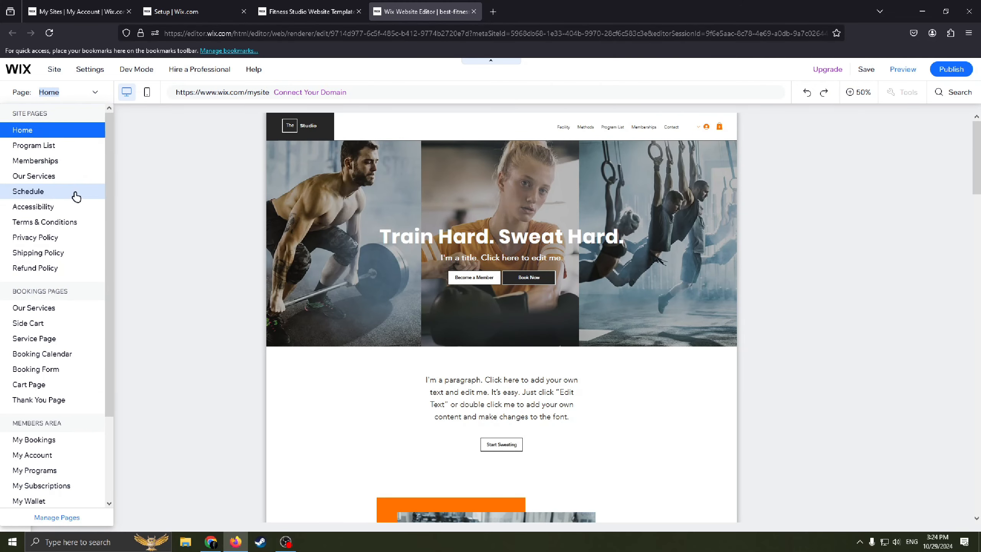
scroll(81, 205, down, 3)
scroll(84, 209, up, 3)
click(124, 169)
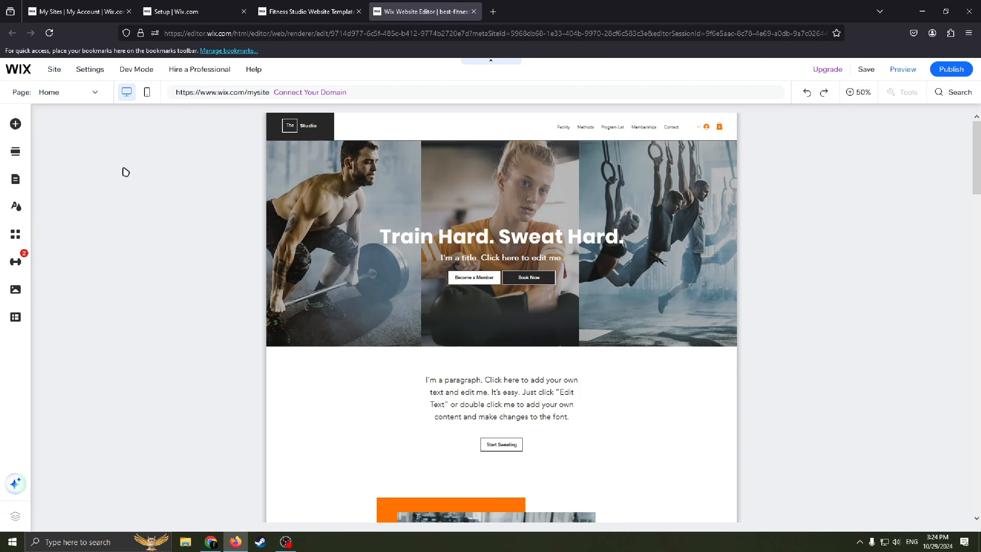
click(14, 122)
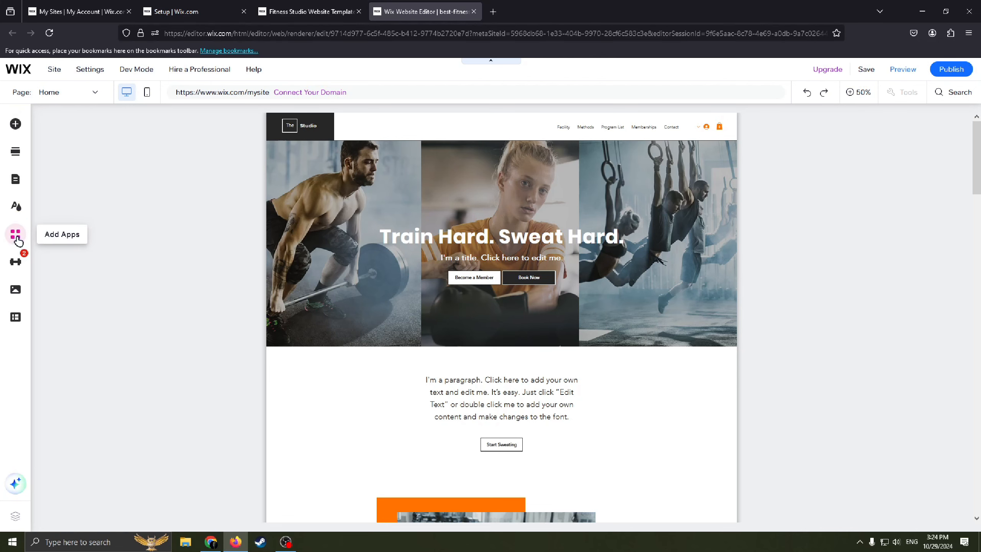
scroll(555, 364, down, 1)
scroll(544, 358, up, 1)
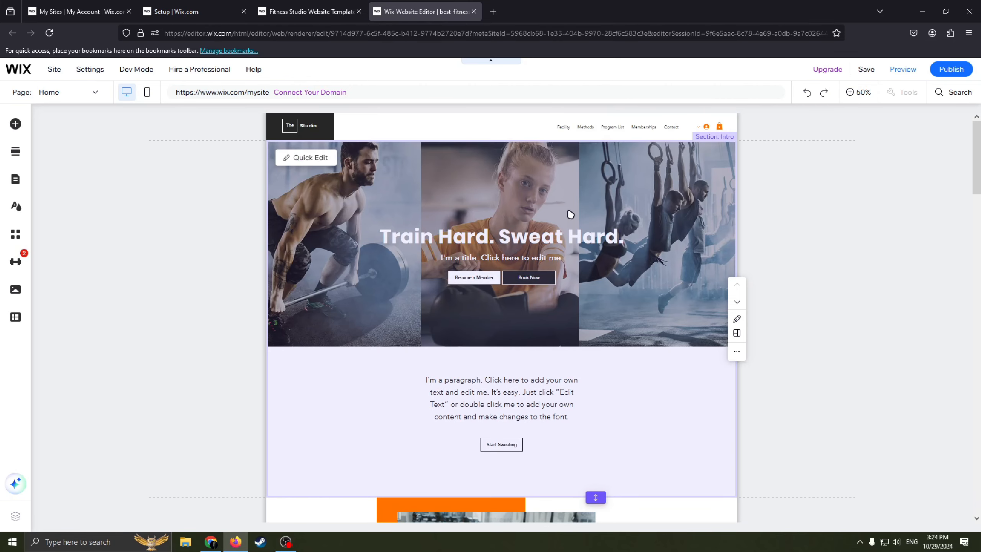
Delete the homepage section that holds the Workout Facility gallery and the Our Methods images.
scroll(564, 228, down, 5)
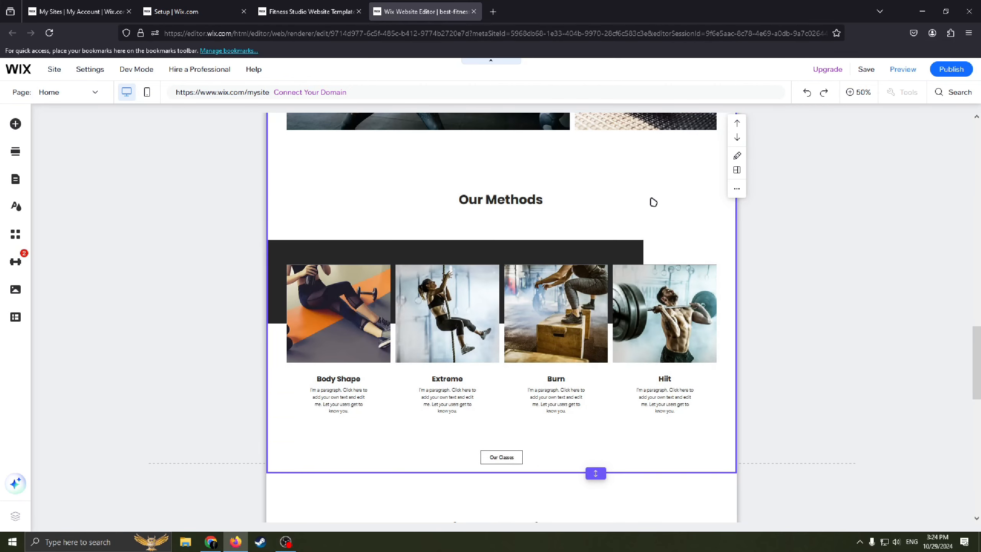
scroll(652, 201, up, 3)
right_click(624, 364)
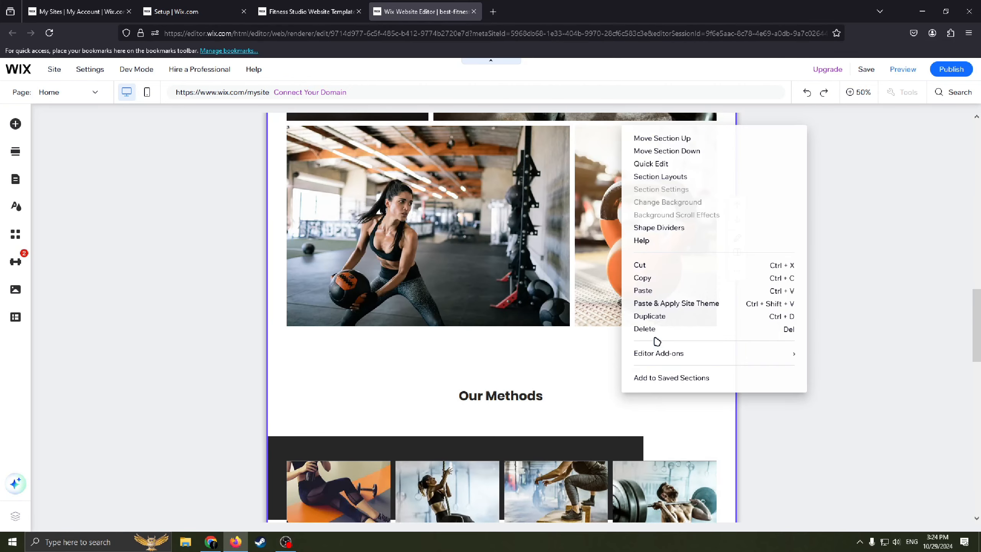
click(572, 353)
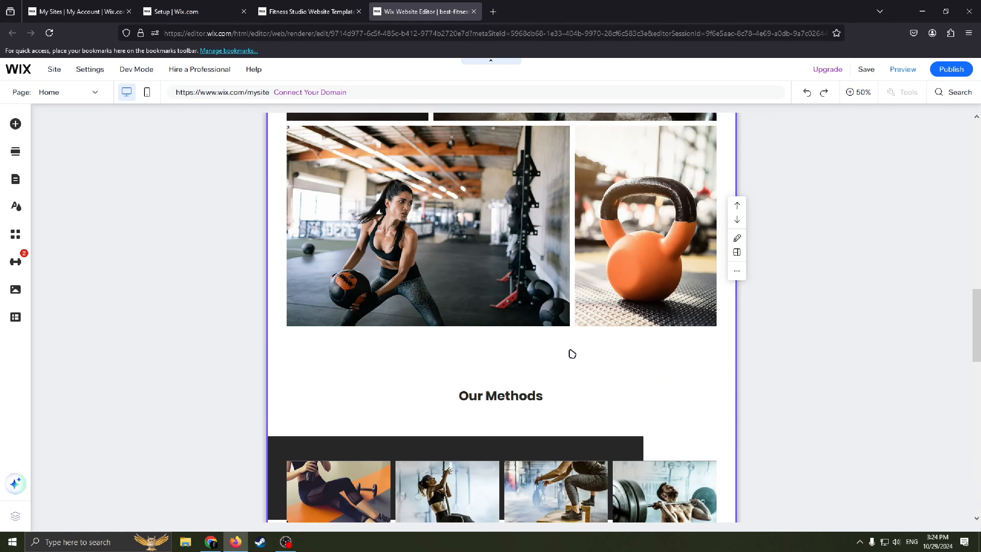
right_click(573, 353)
scroll(548, 353, up, 3)
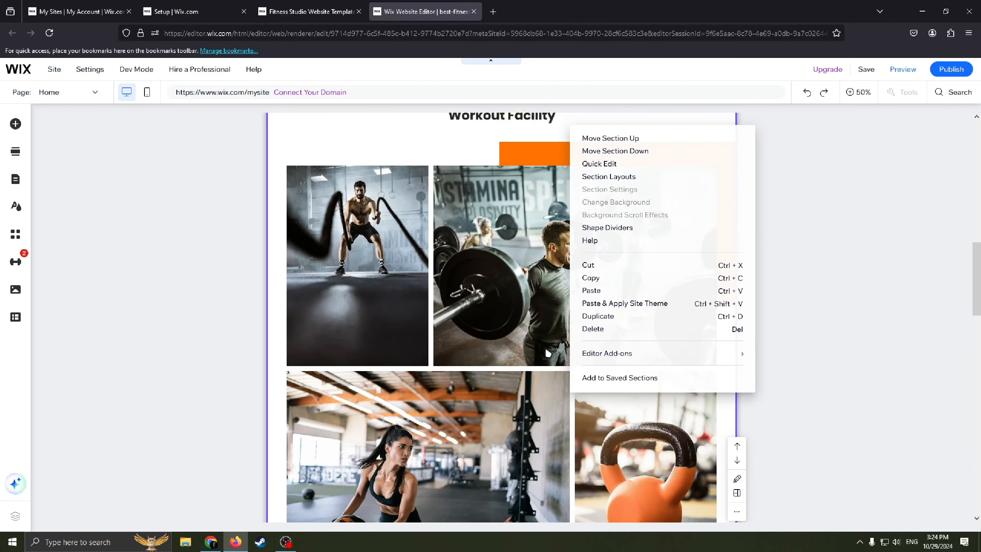
scroll(547, 354, up, 2)
scroll(548, 353, down, 4)
click(608, 330)
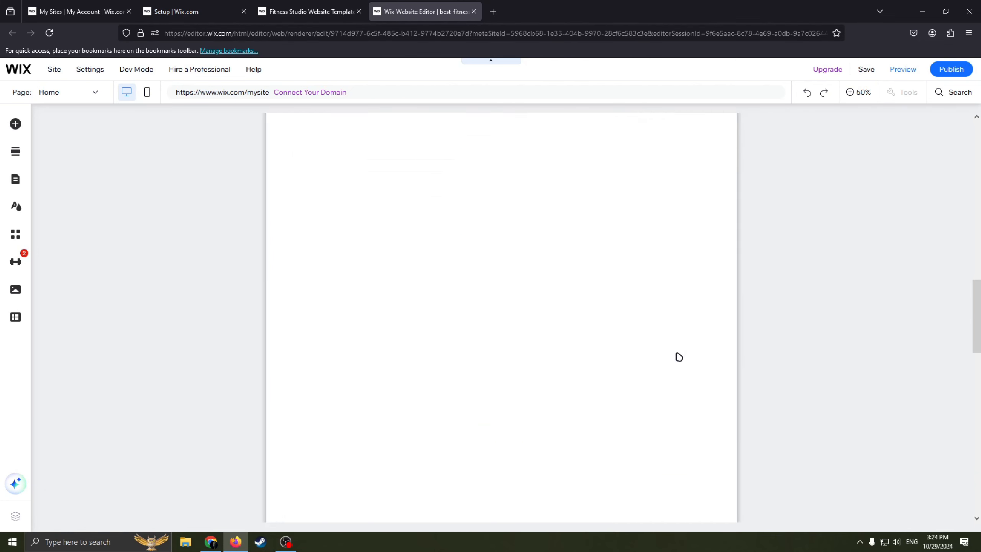
Examine the Contact section at full size, including its heading, Contact Us form and mobile app block.
scroll(638, 329, up, 4)
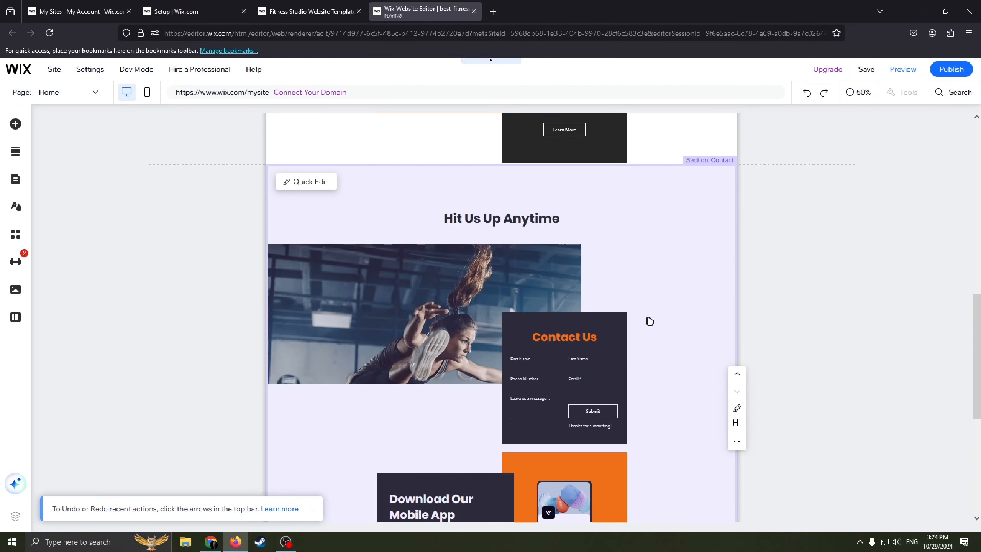
scroll(638, 299, down, 3)
scroll(598, 175, up, 3)
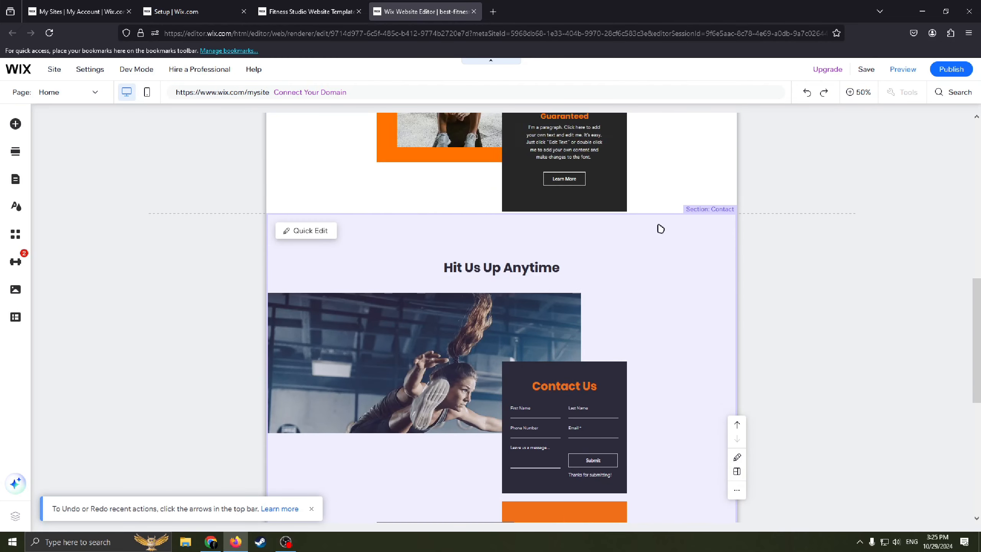
scroll(659, 226, down, 2)
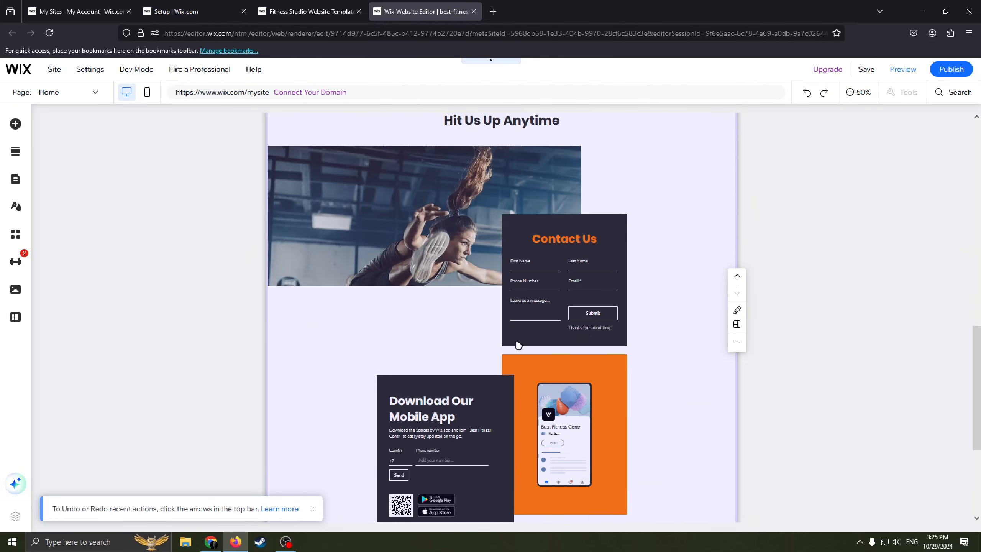
right_click(645, 193)
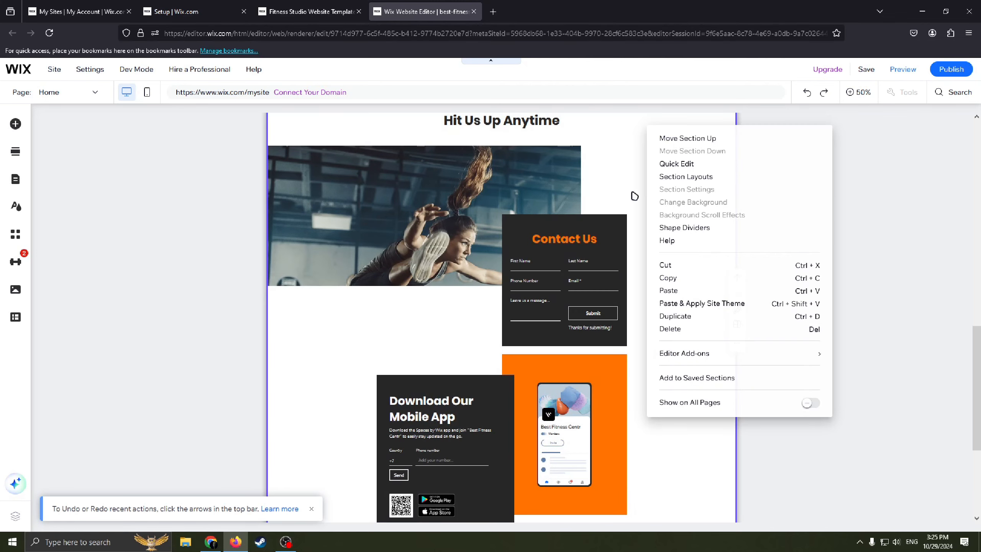
double_click(536, 159)
scroll(655, 295, down, 15)
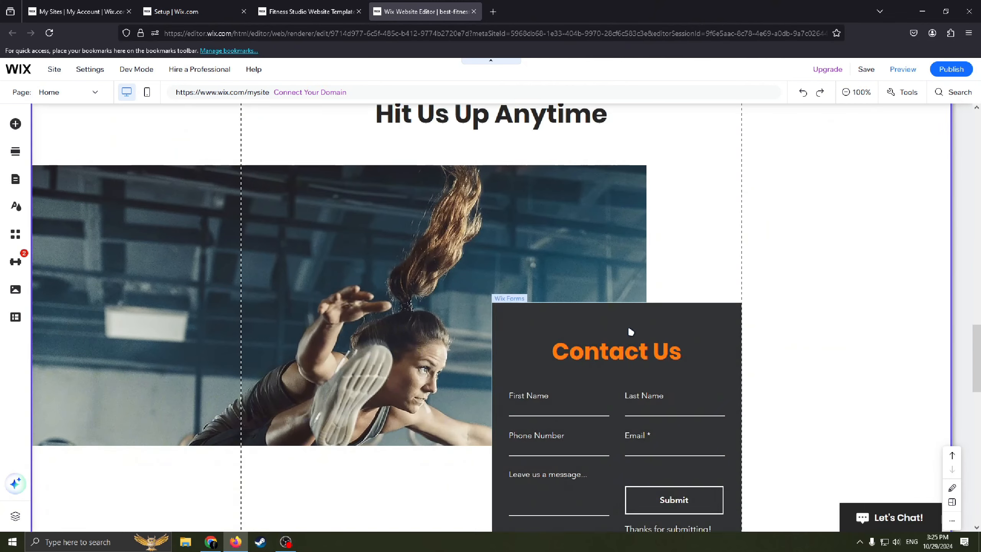
scroll(542, 279, up, 17)
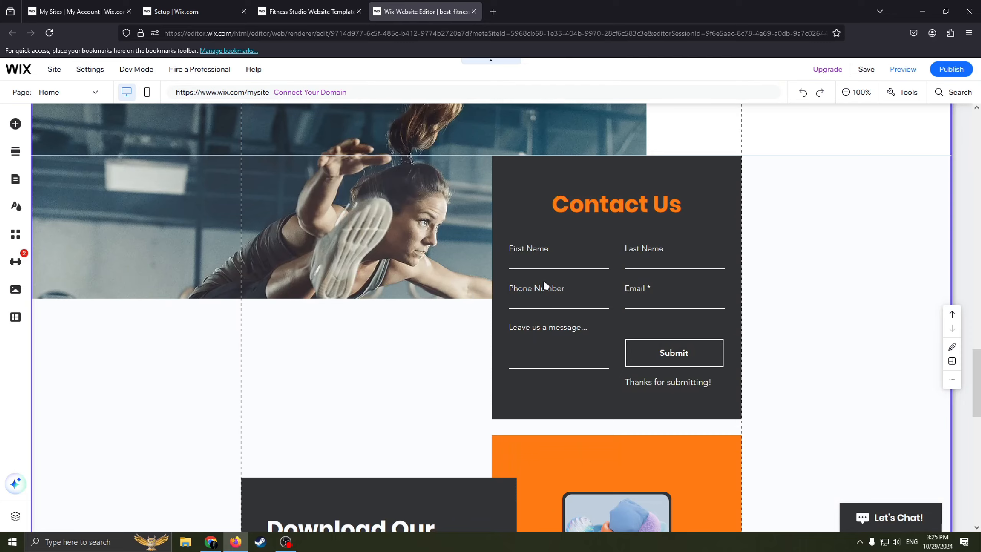
scroll(477, 322, down, 5)
scroll(683, 281, up, 5)
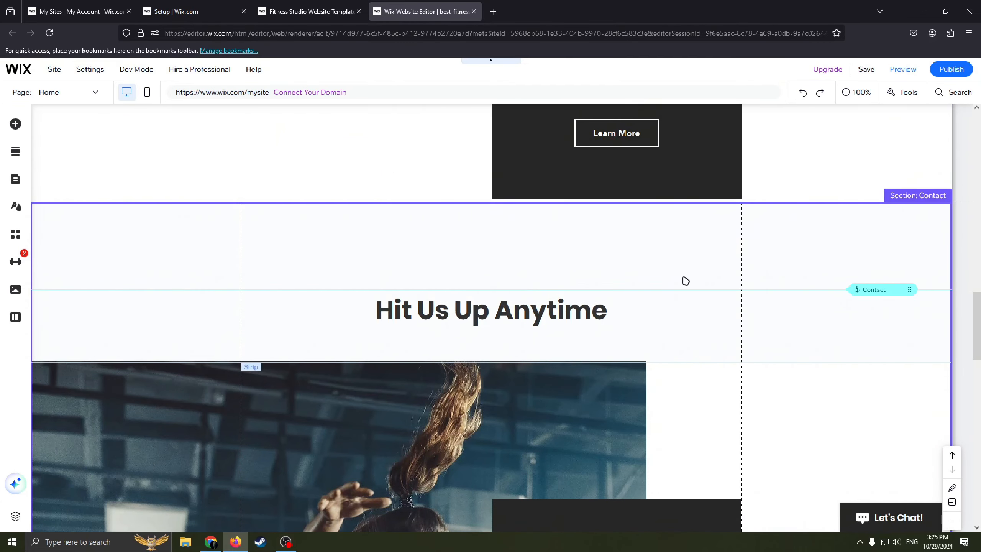
scroll(682, 296, down, 4)
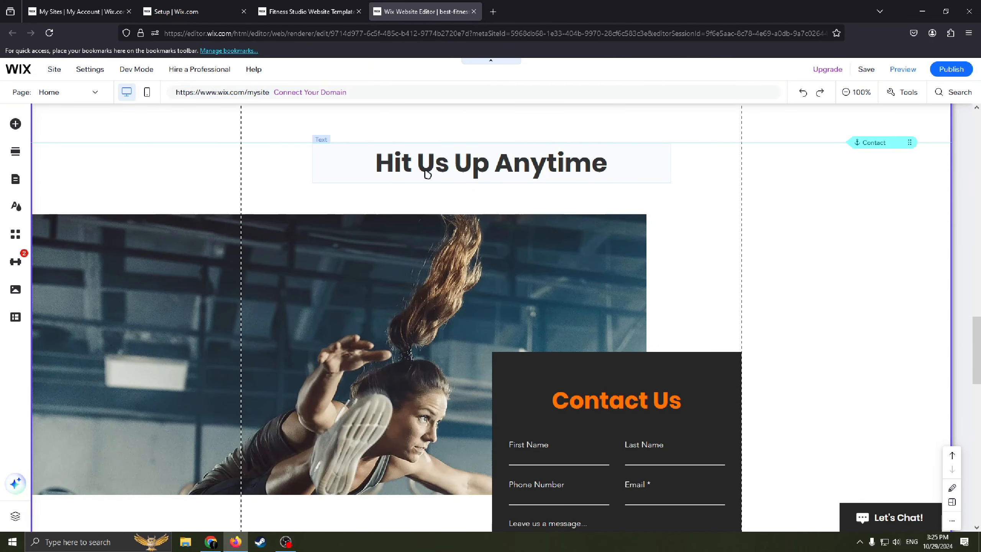
Remove the "Hit Us Up Anytime" heading text from the Contact section.
double_click(532, 159)
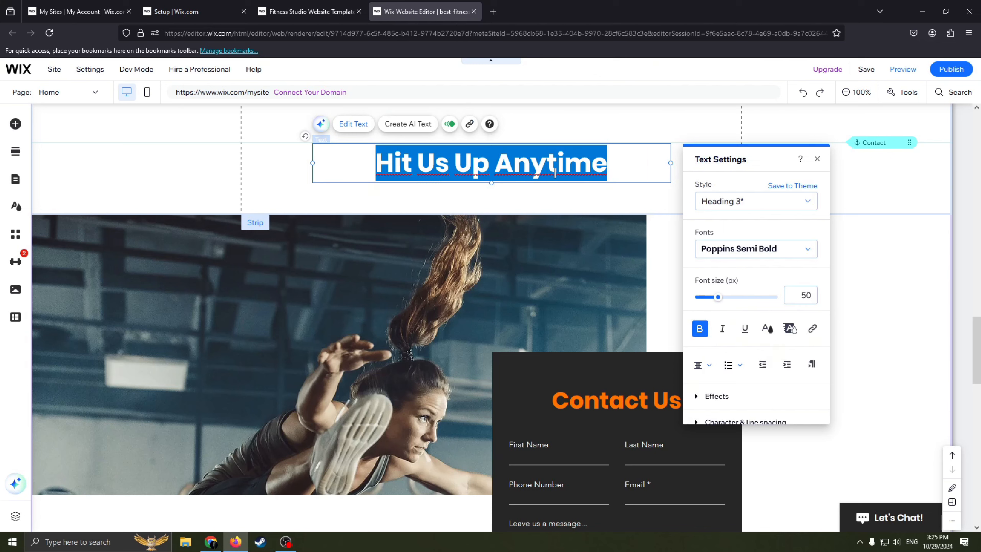
key(BackSpace)
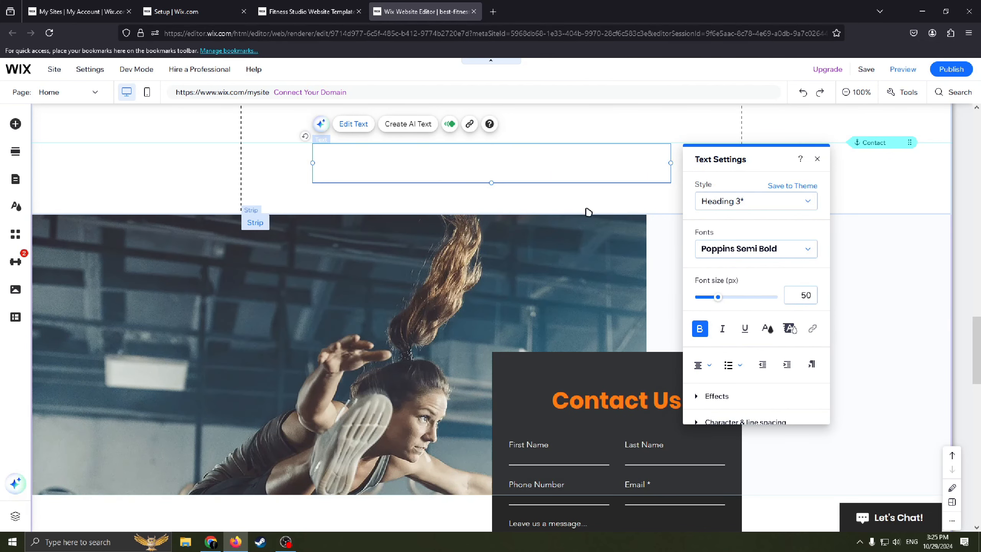
click(591, 208)
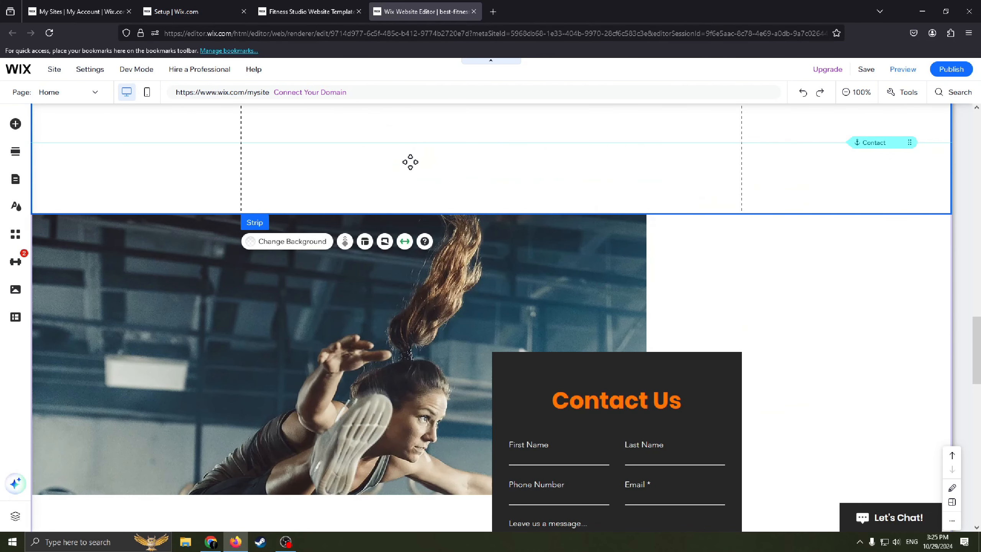